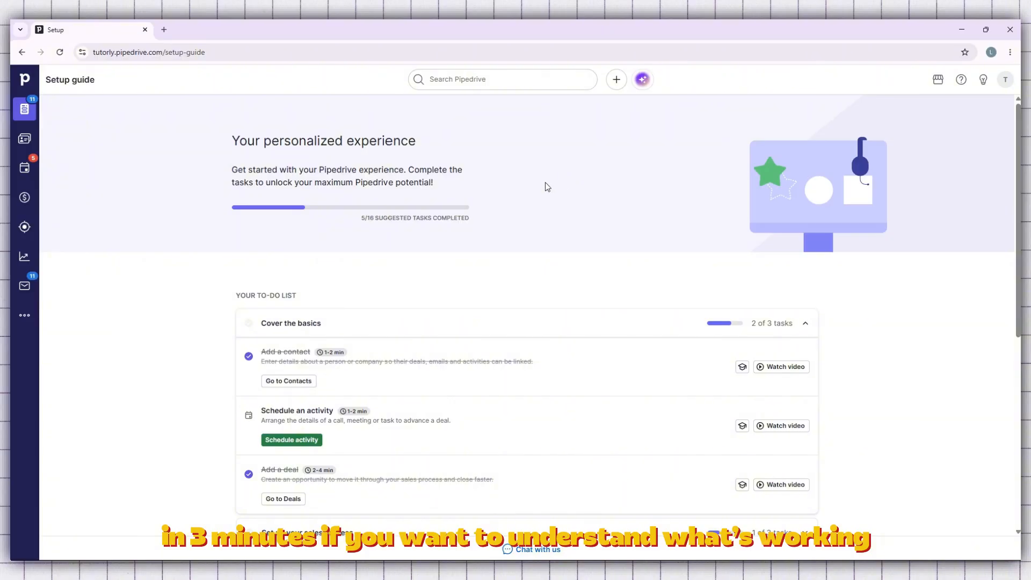
- Review the suggested tasks in the setup guide's to-do list and its further sections to explore
scroll(542, 180, down, 1)
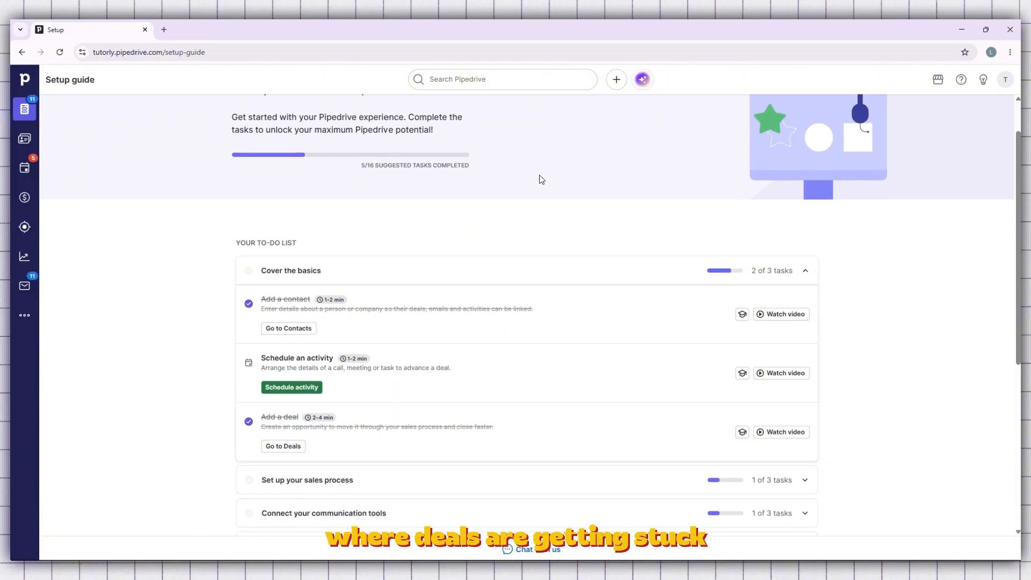
scroll(541, 180, down, 2)
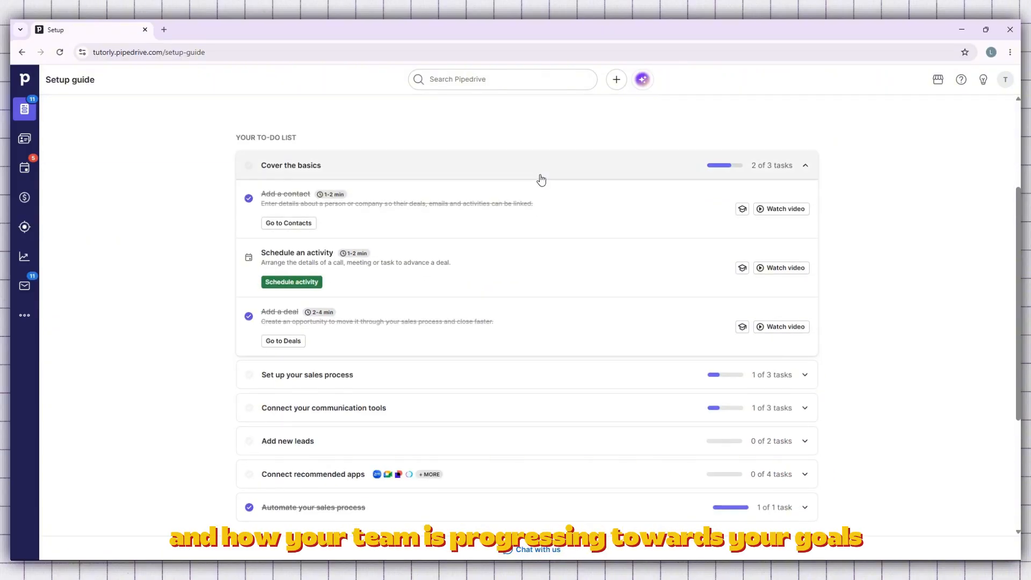
scroll(541, 180, down, 3)
scroll(543, 179, down, 1)
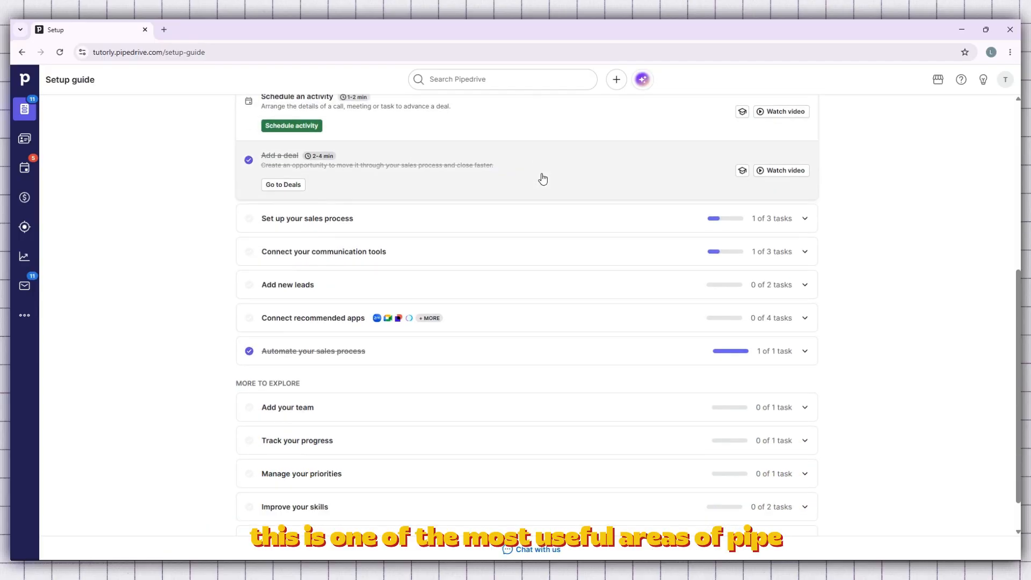
scroll(542, 179, down, 1)
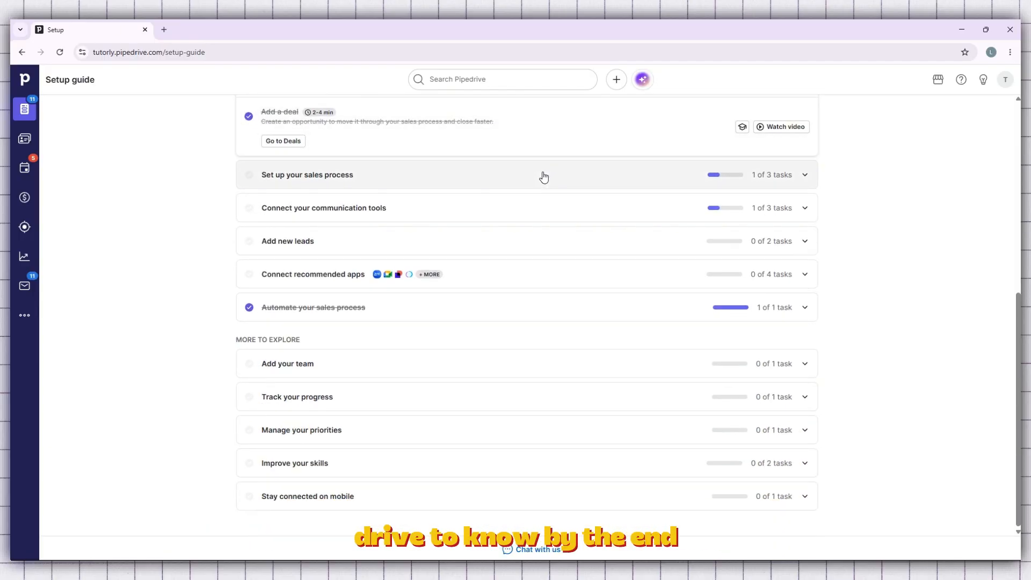
scroll(544, 176, up, 4)
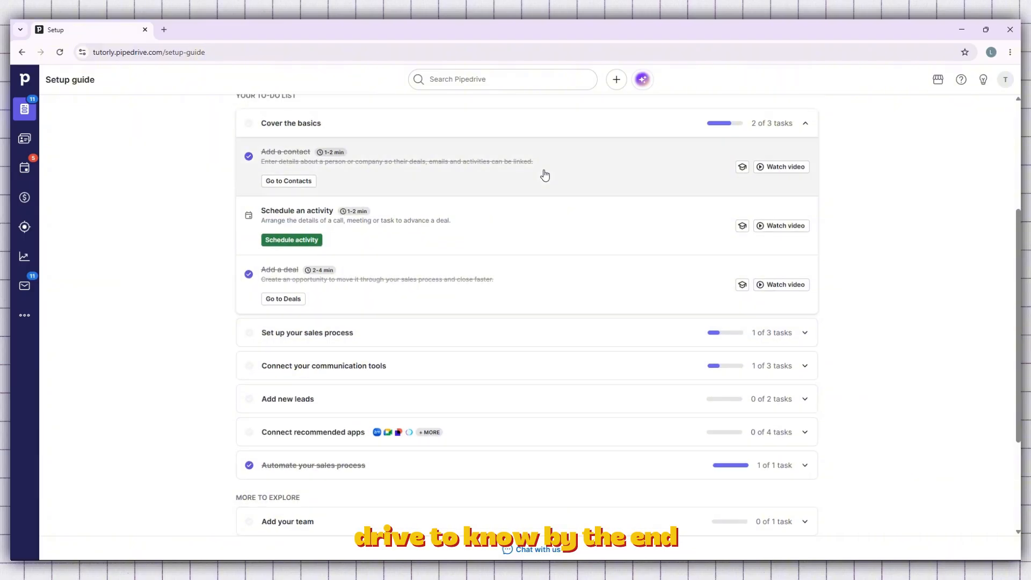
scroll(544, 175, up, 3)
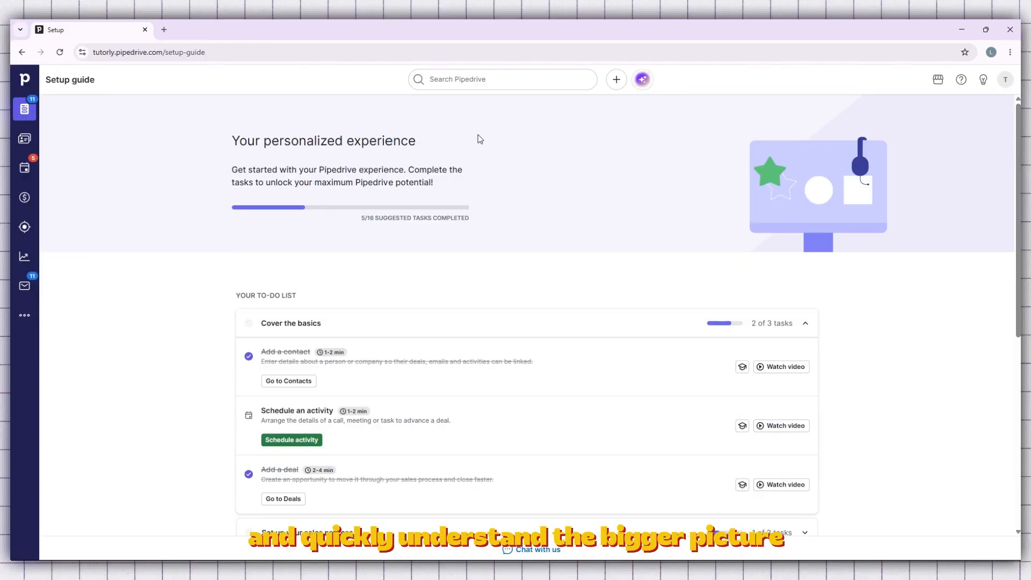
scroll(480, 139, down, 1)
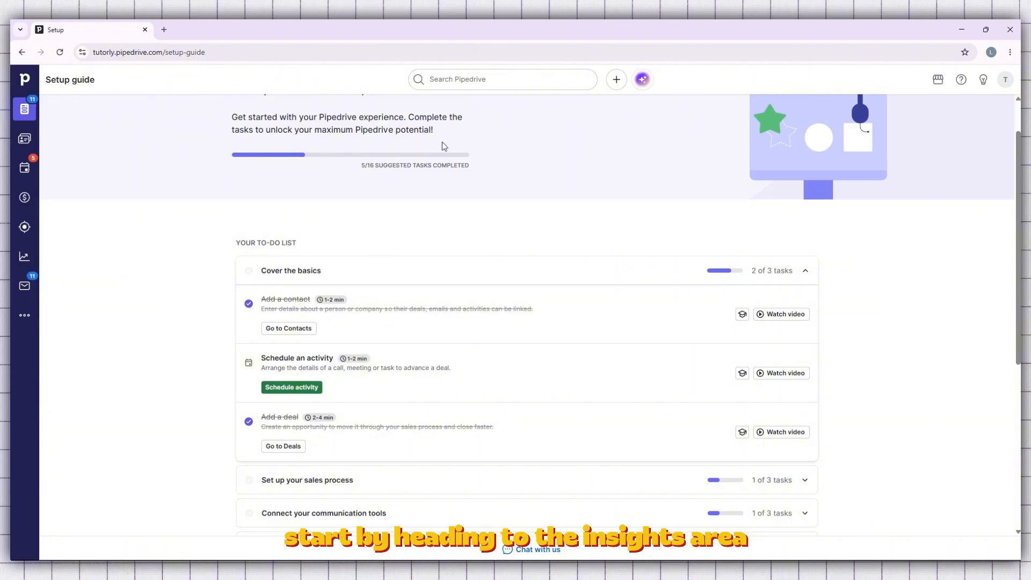
- Open the Insights area and start creating a new report
click(32, 254)
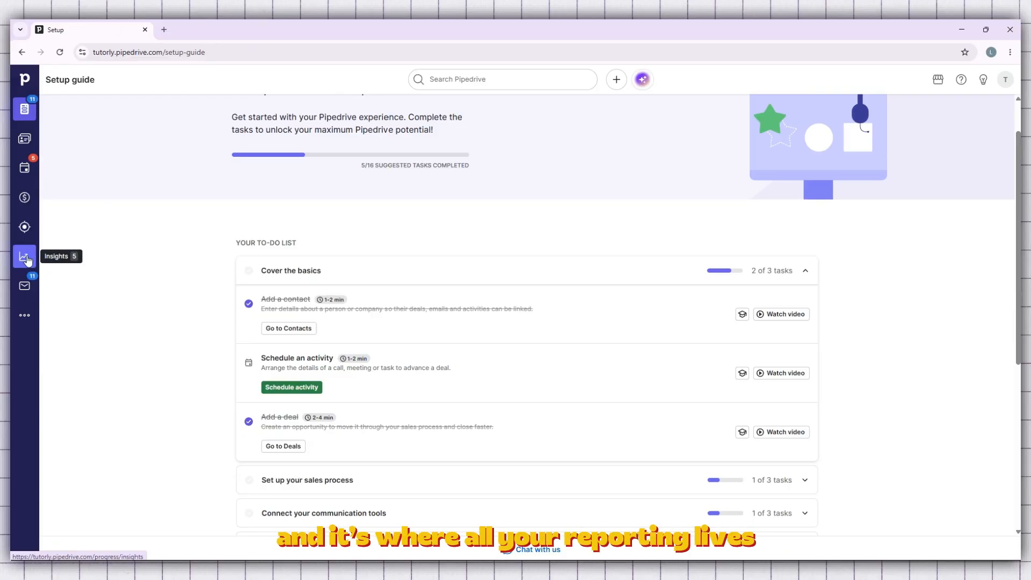
click(26, 260)
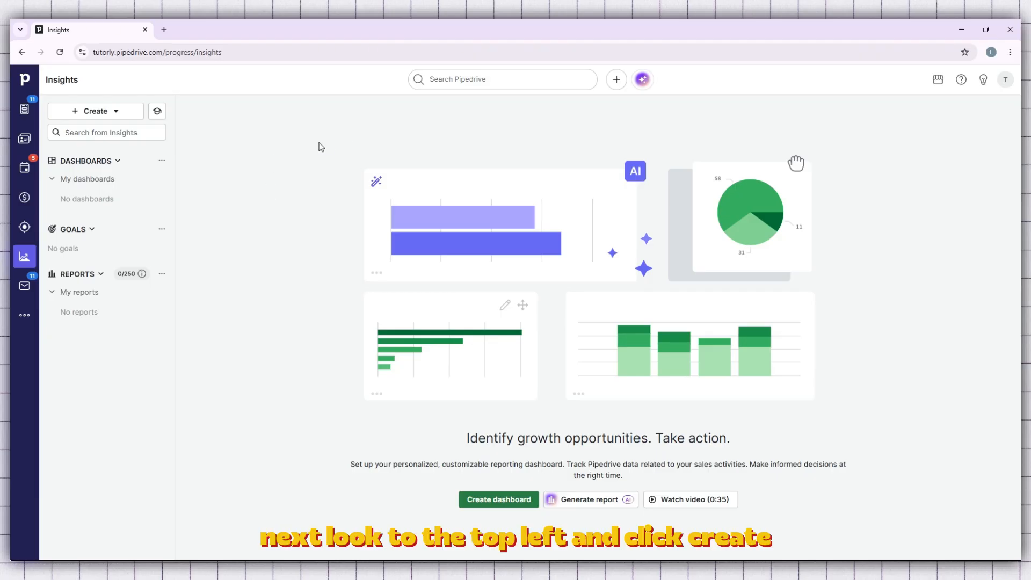
click(107, 113)
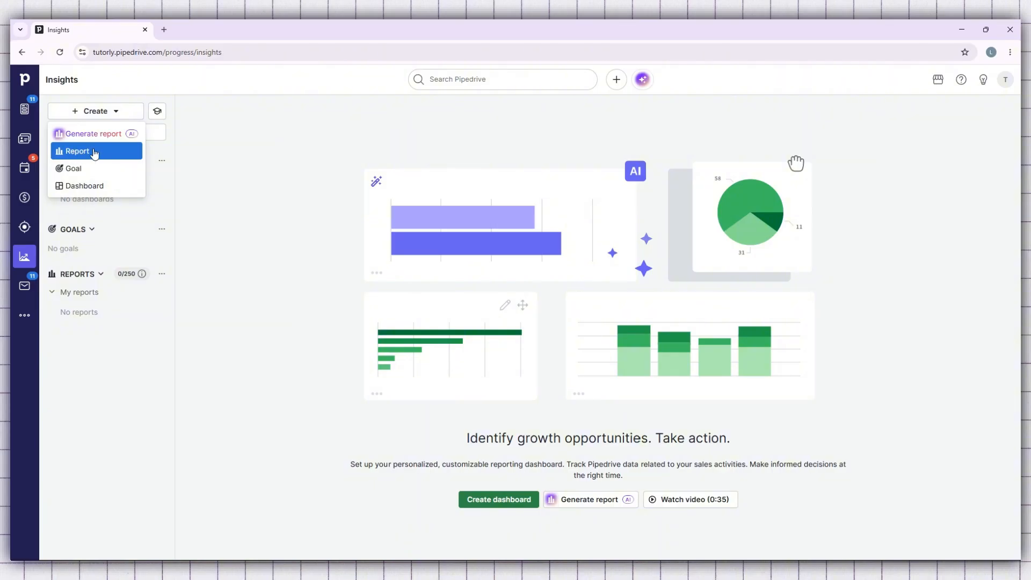
click(77, 151)
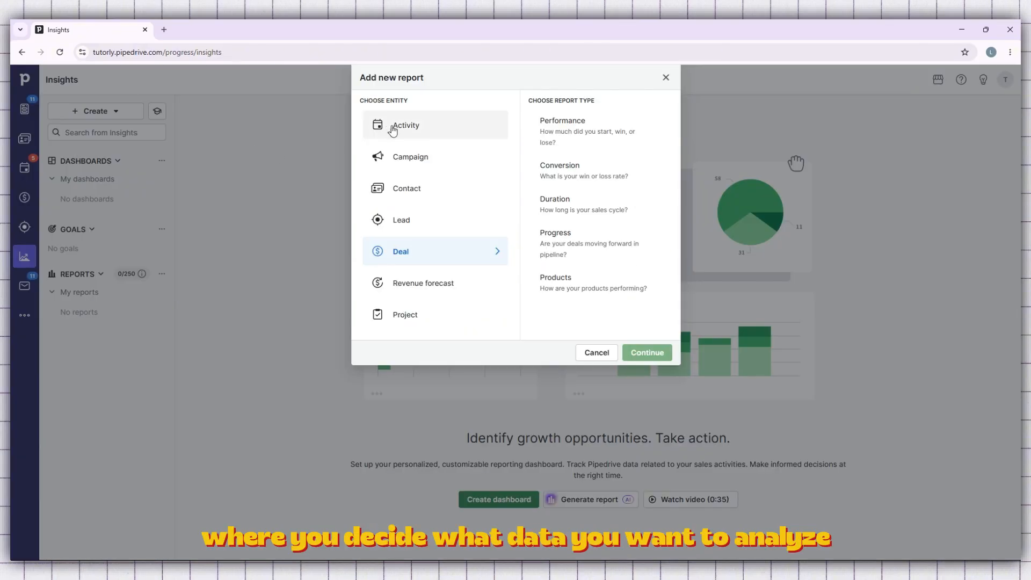
- Look through the report types offered for the Activity, Contact, Campaign, Lead, Deal, Revenue forecast and Project entities
click(412, 132)
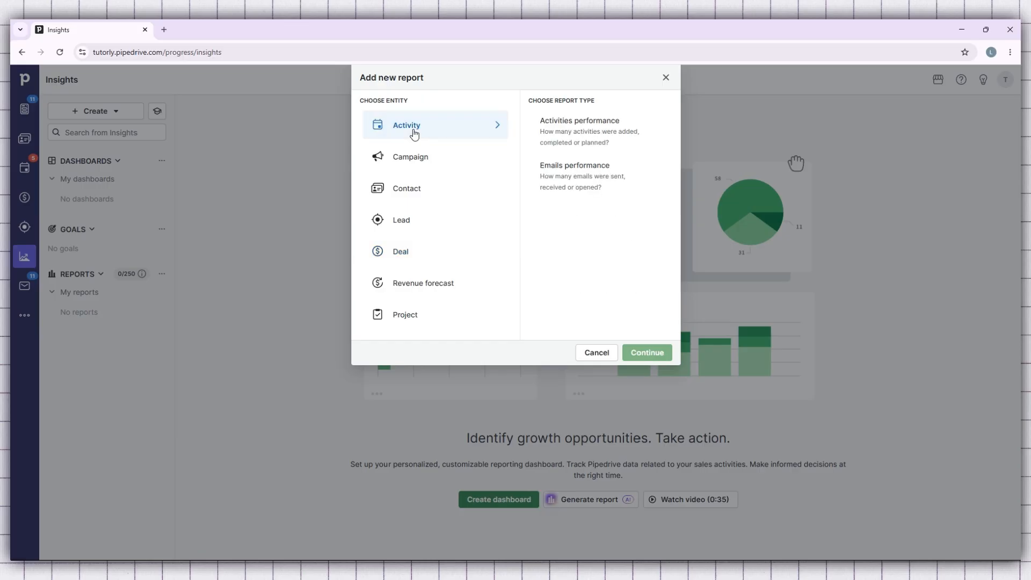
click(424, 185)
click(428, 160)
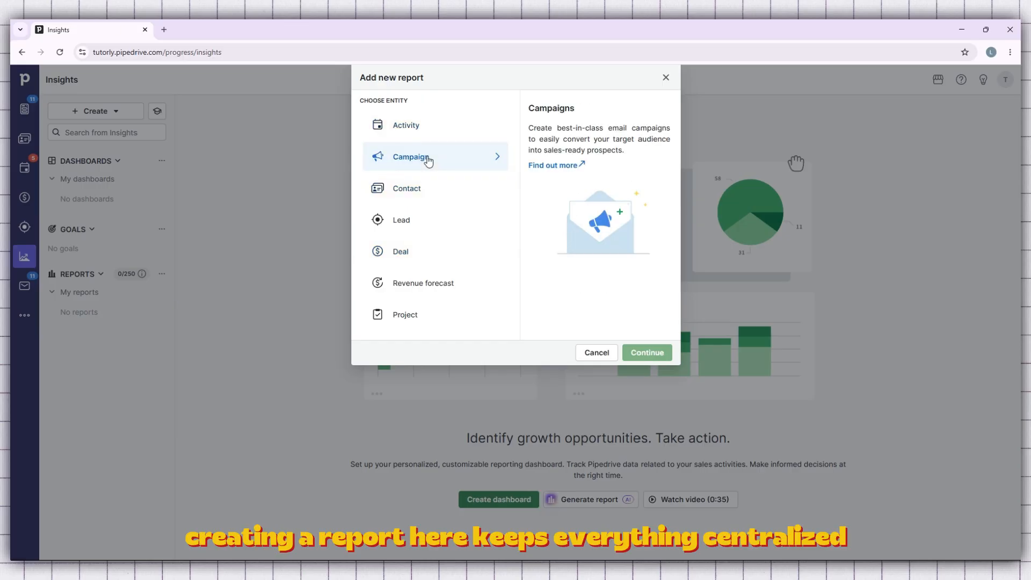
click(443, 215)
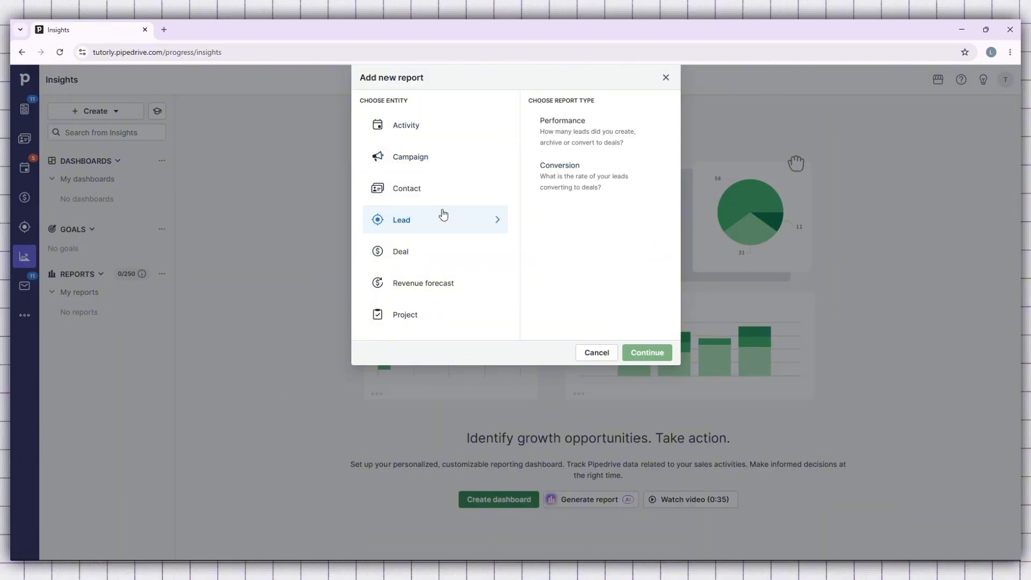
click(448, 248)
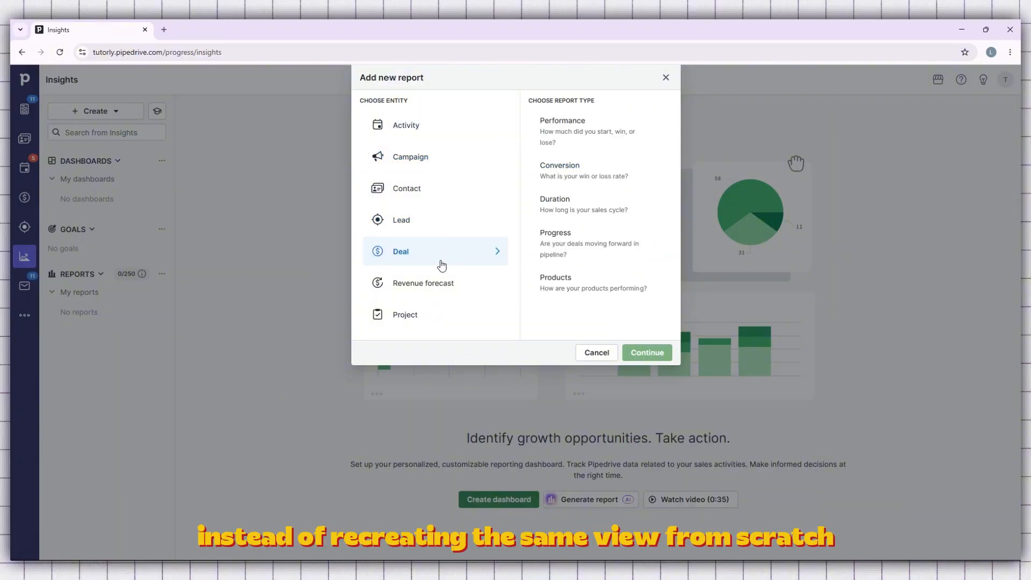
click(439, 286)
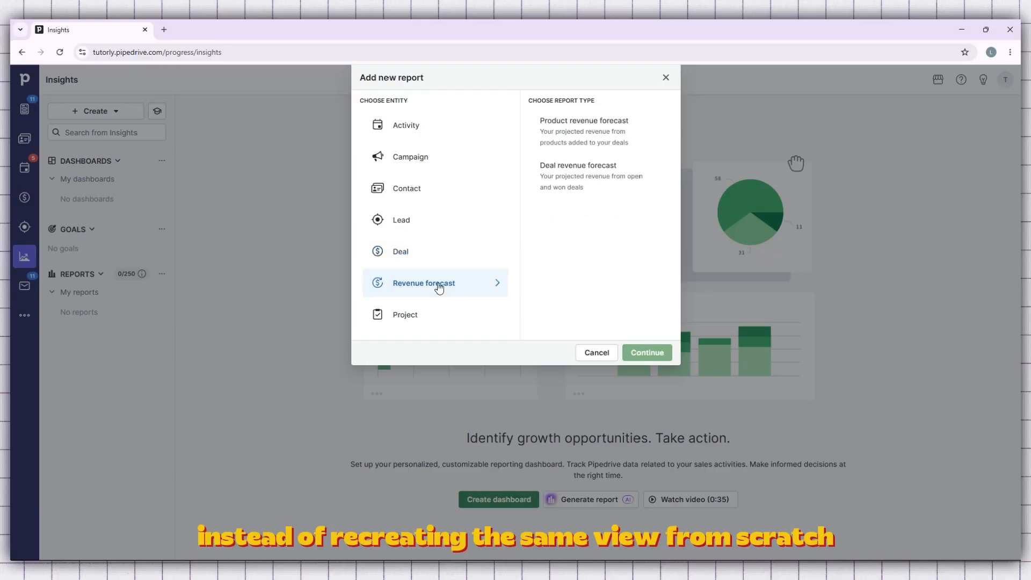
click(426, 315)
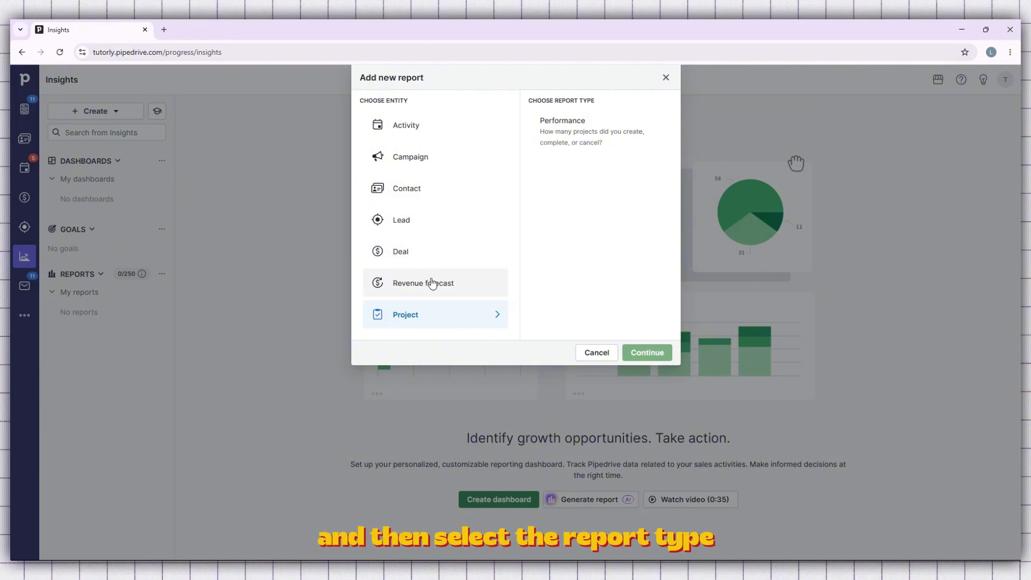
- Compare the report types for the Deal, Revenue forecast and Lead entities, trying out Deal Performance
click(428, 252)
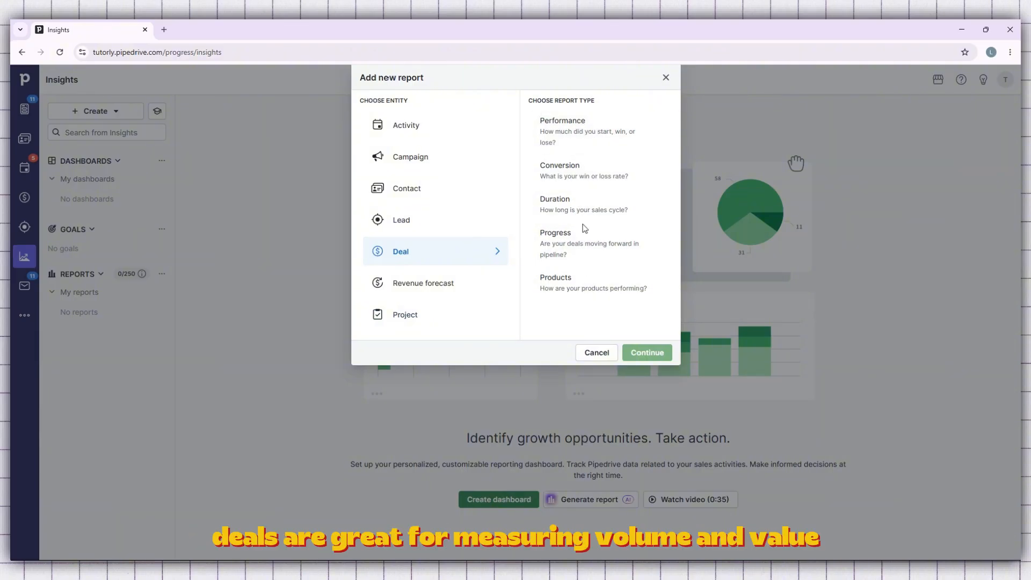
click(476, 290)
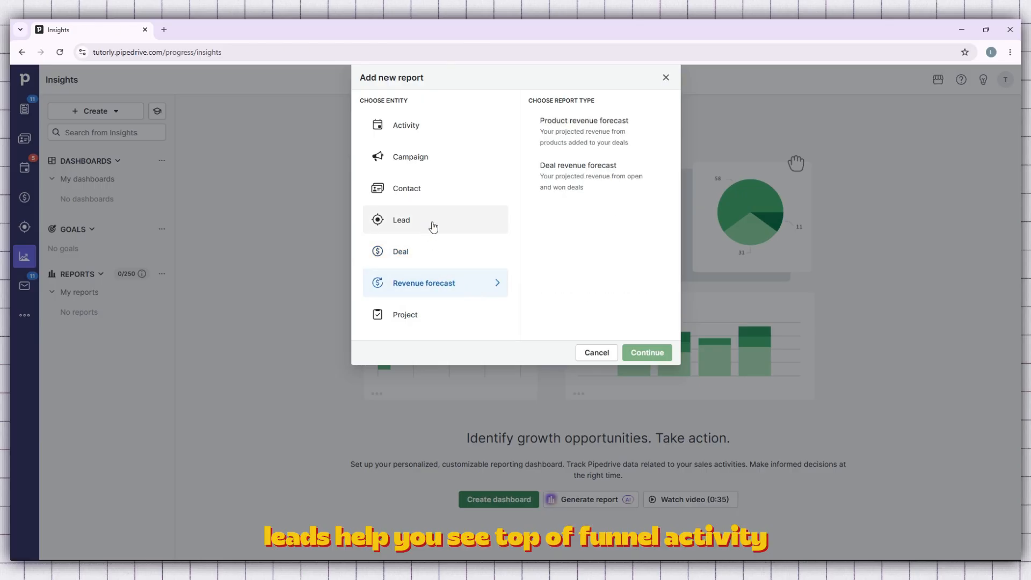
click(421, 249)
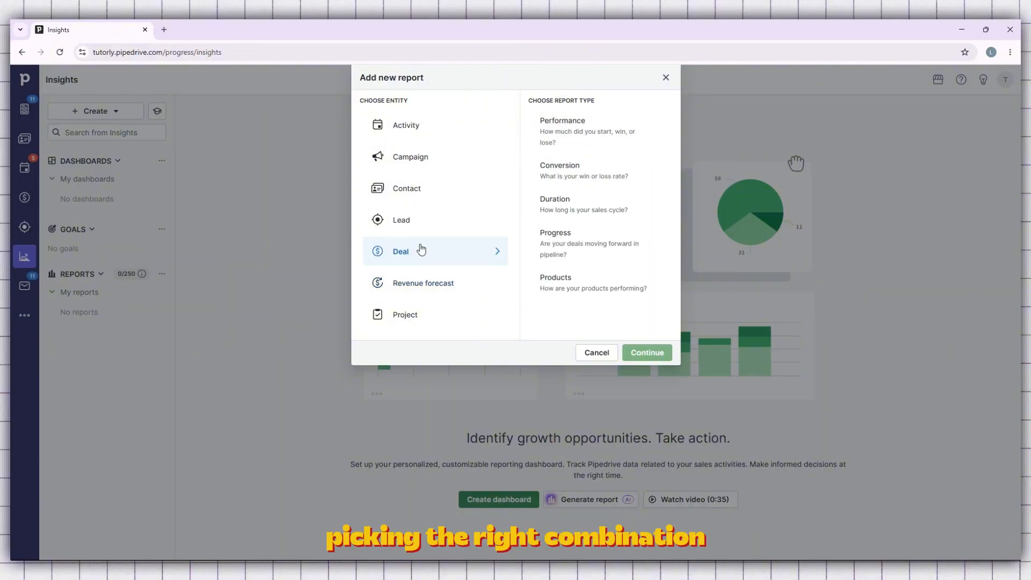
click(561, 137)
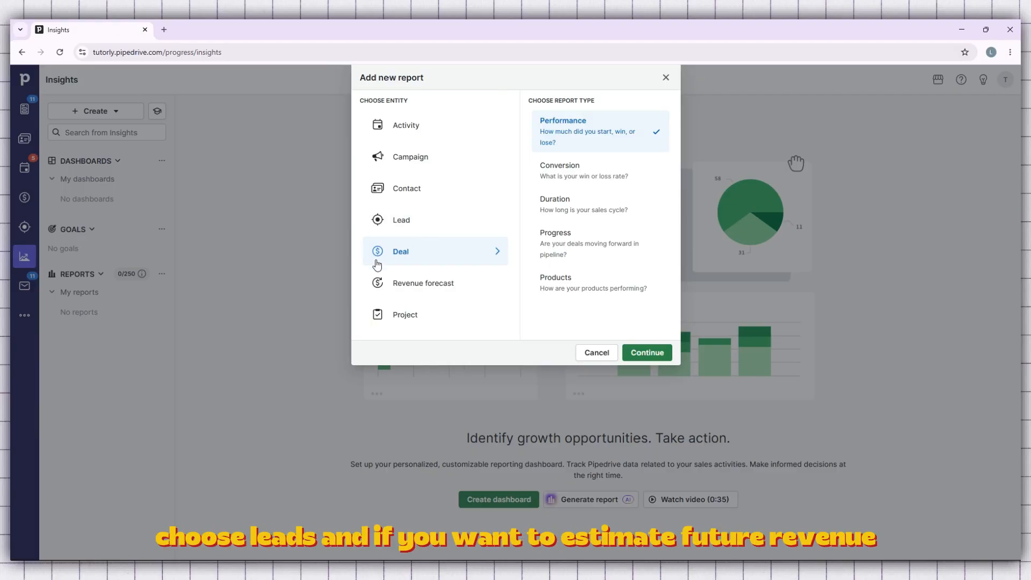
click(445, 228)
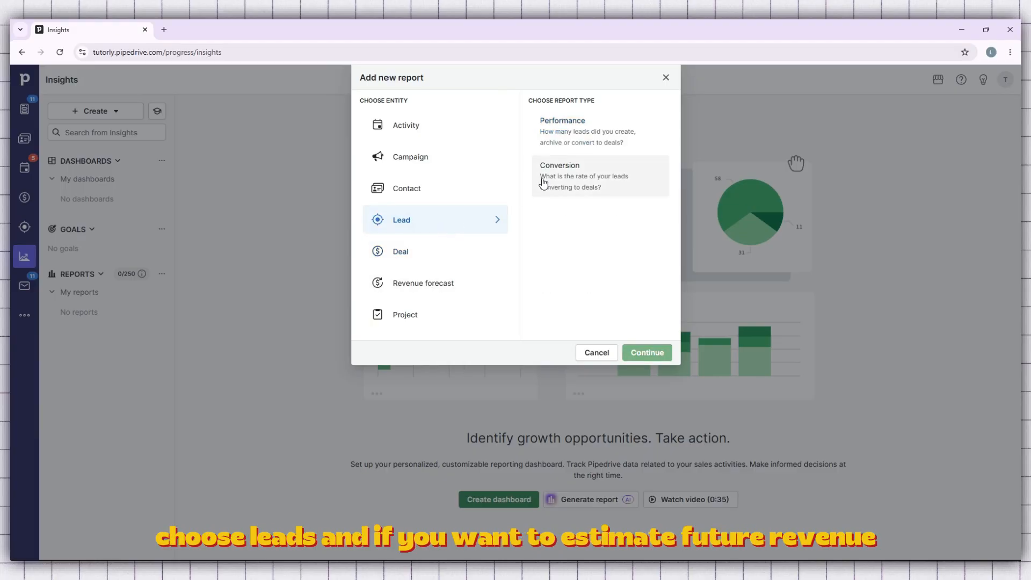
click(456, 290)
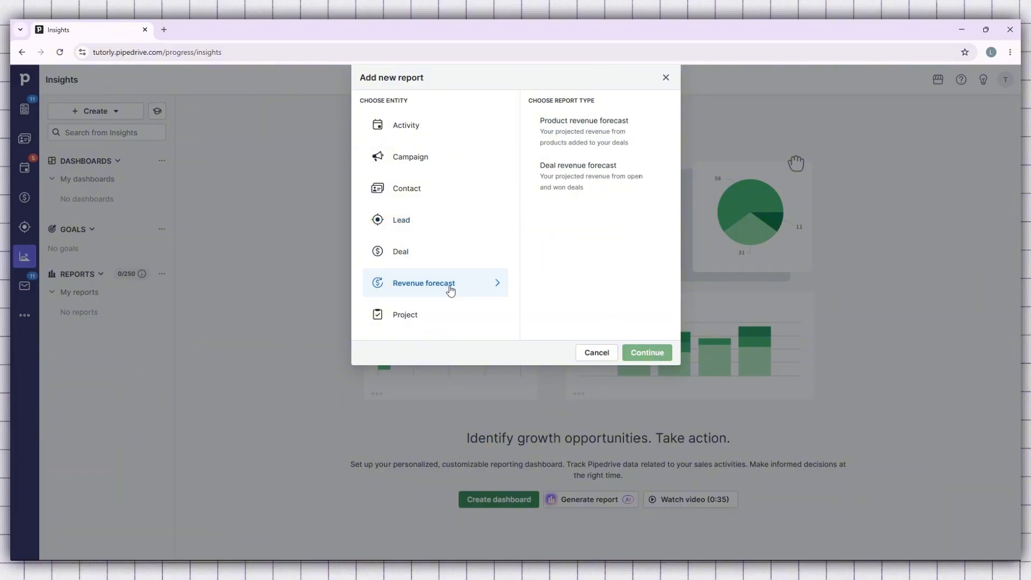
- Choose the Deal entity with the Performance report type and continue to the report editor
click(424, 257)
click(579, 131)
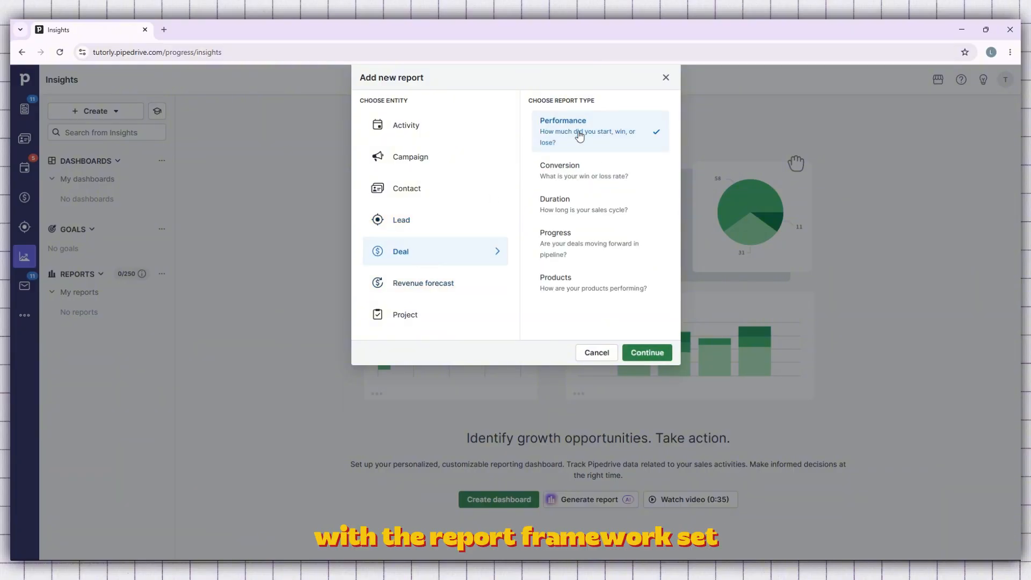
click(656, 354)
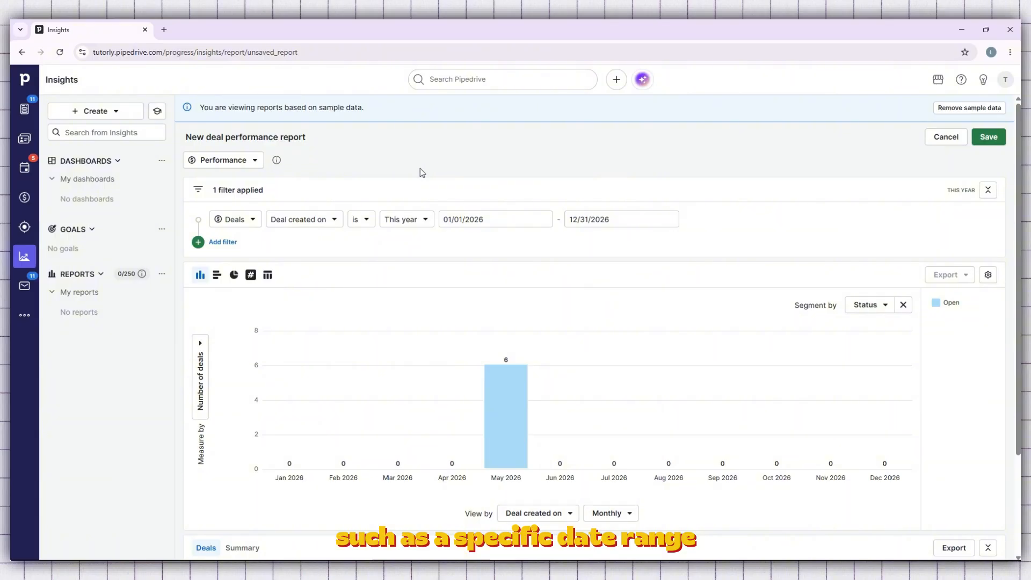
- Add a second deals filter to the performance report, look through the available filter fields and keep Active
scroll(422, 172, down, 3)
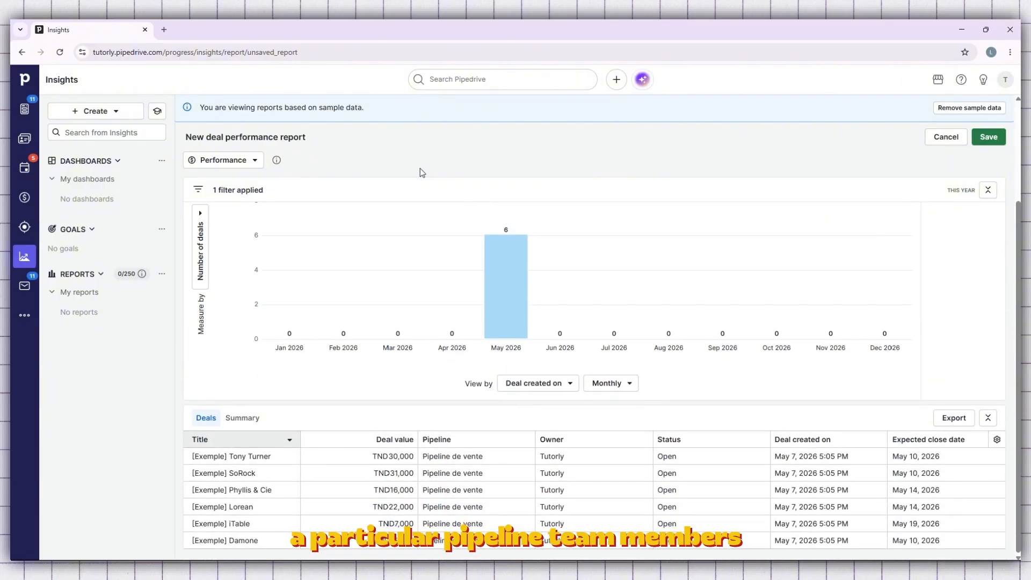
scroll(421, 172, up, 3)
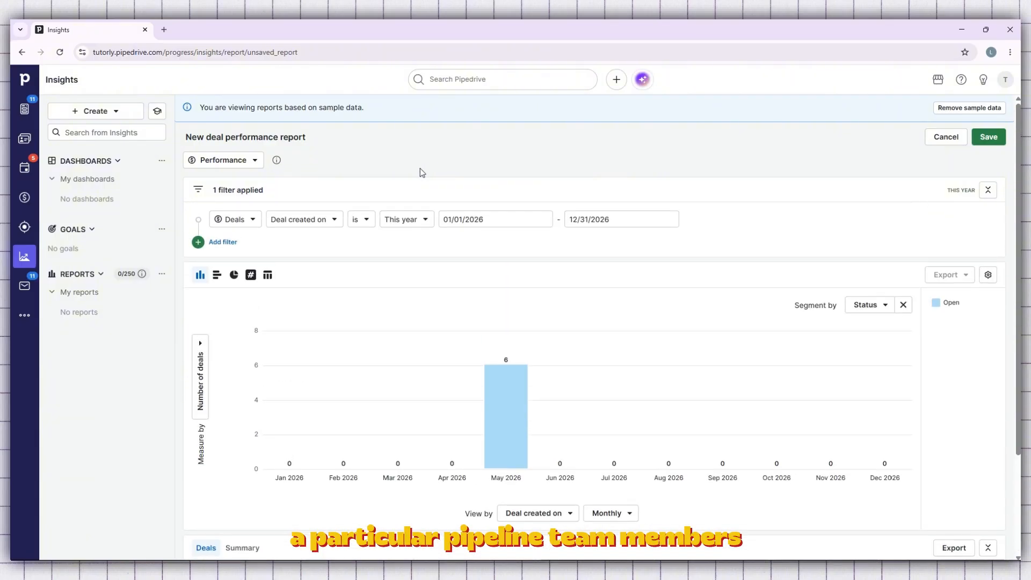
click(219, 242)
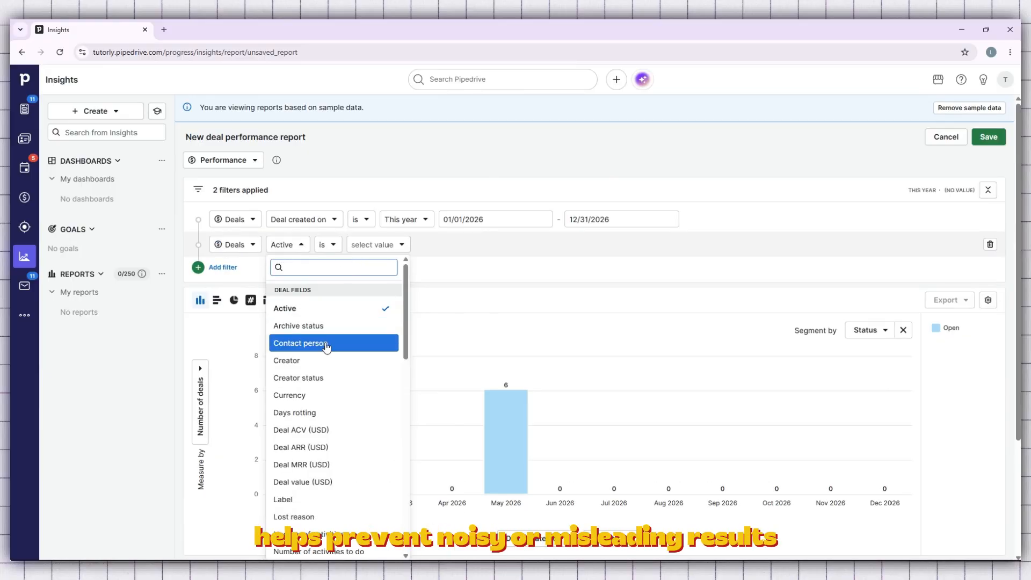
scroll(331, 333, down, 6)
scroll(331, 333, down, 5)
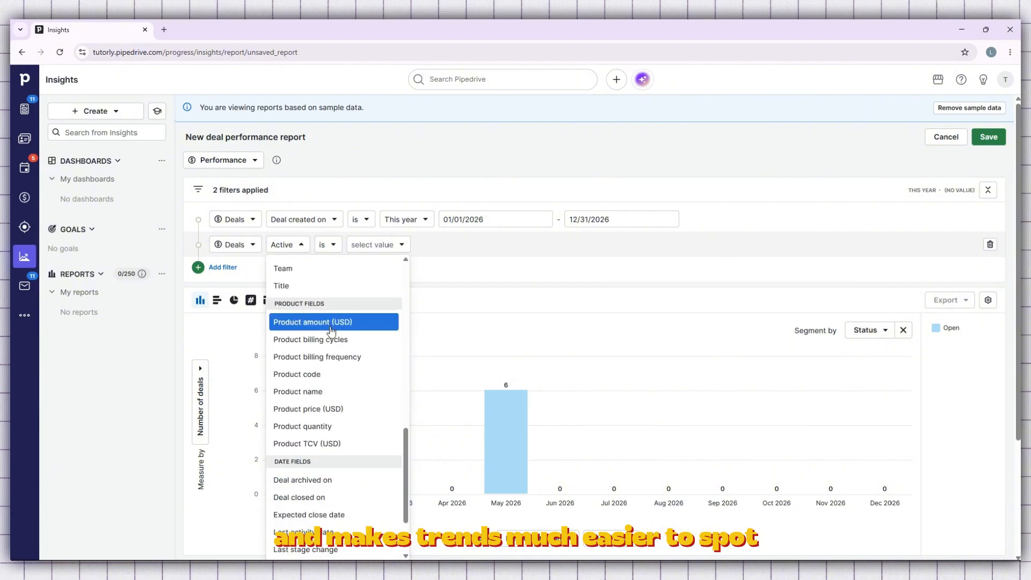
scroll(329, 328, up, 8)
scroll(330, 327, up, 5)
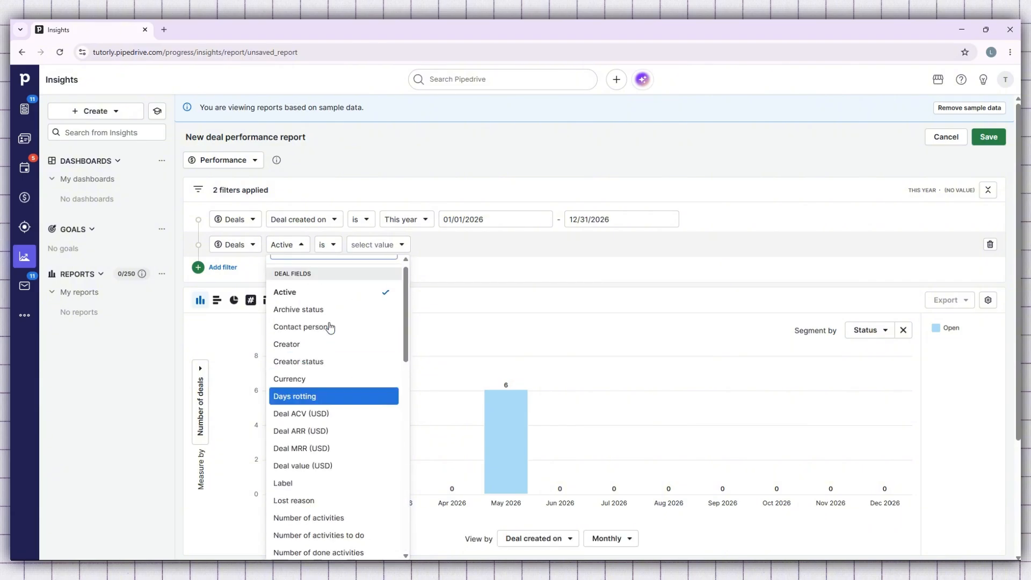
click(486, 263)
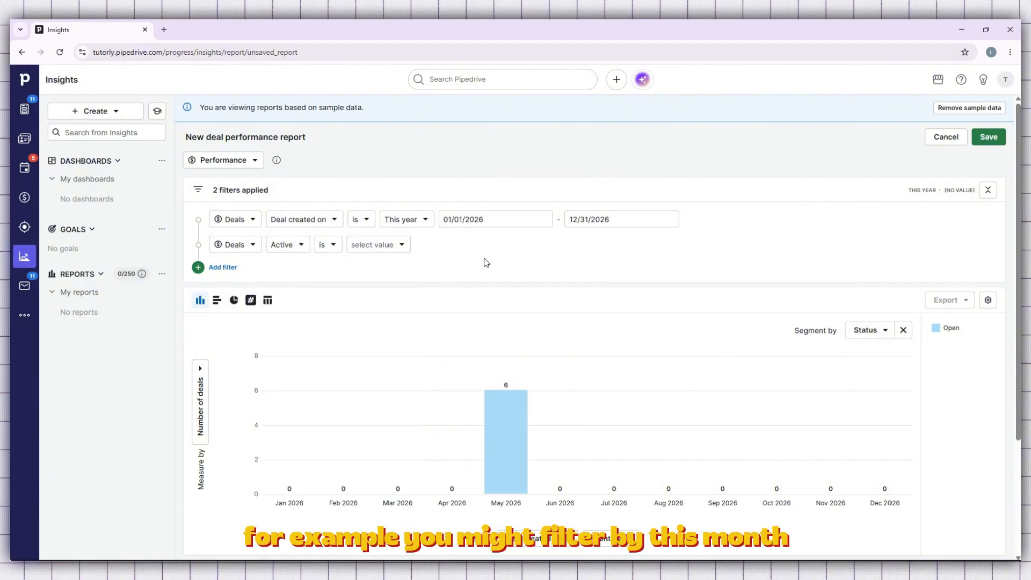
- Look through the value options of the Active filter and the period and field options of the deal creation date filter
click(362, 245)
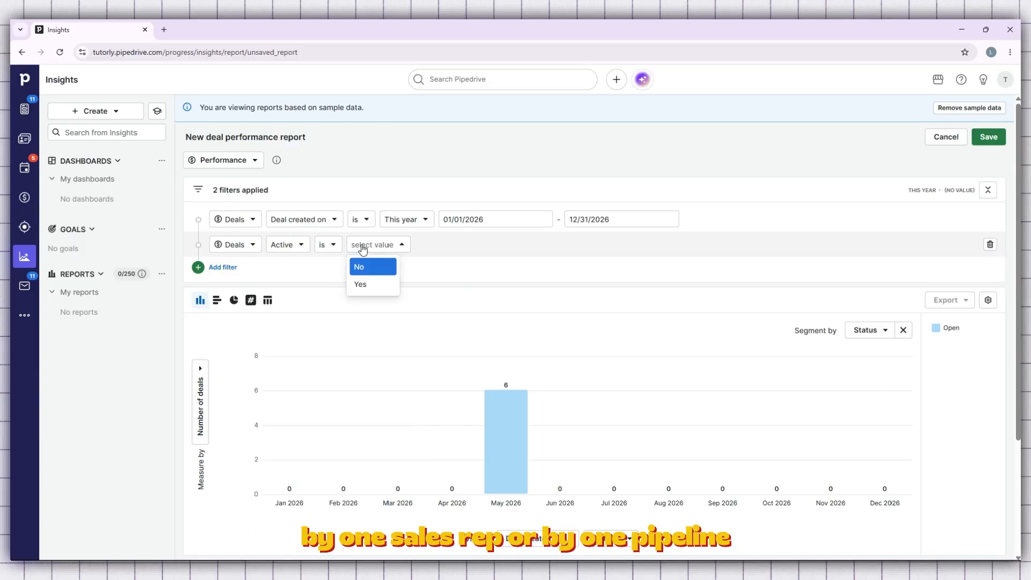
click(358, 244)
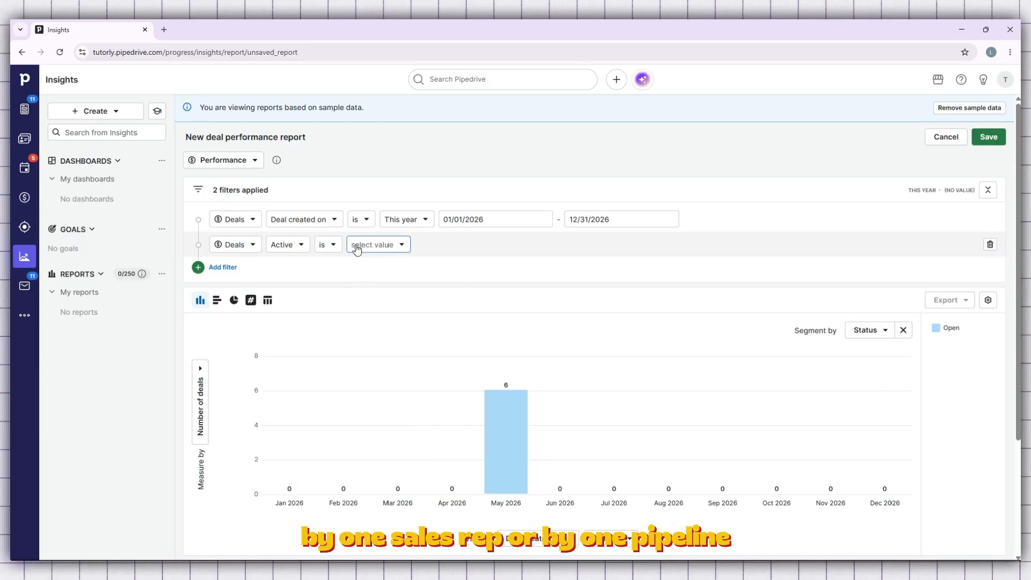
click(425, 221)
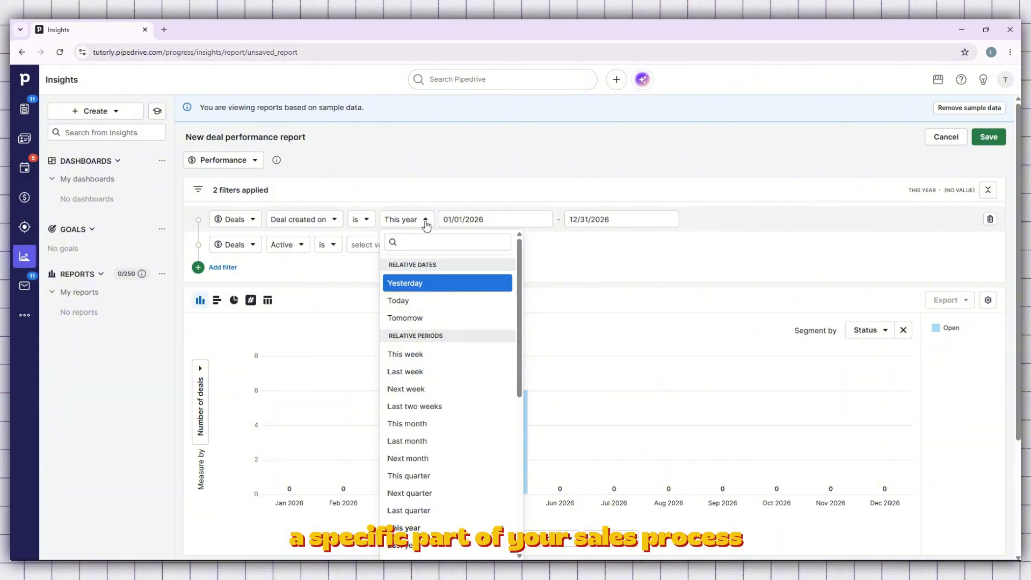
click(425, 220)
click(332, 224)
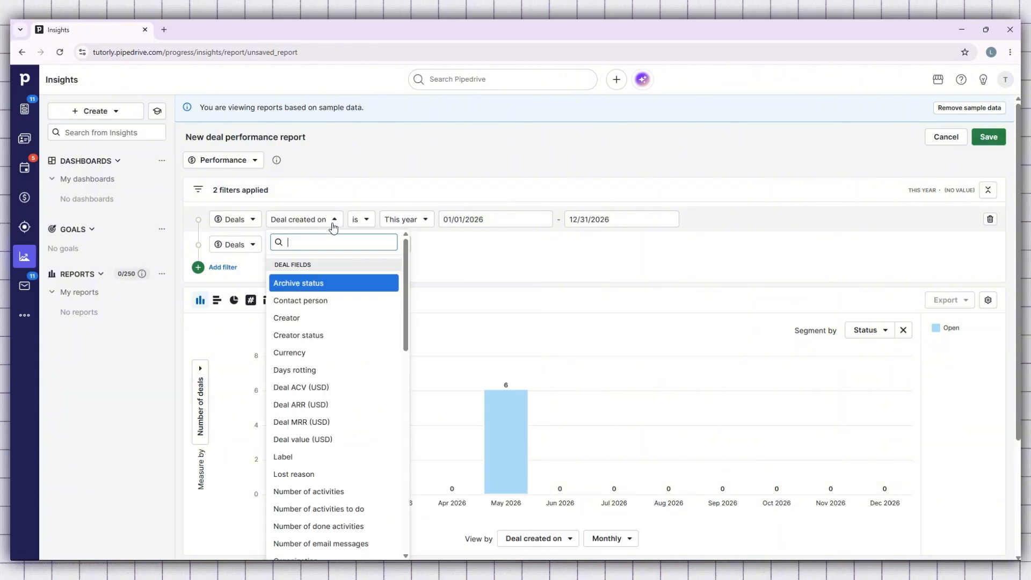
click(333, 227)
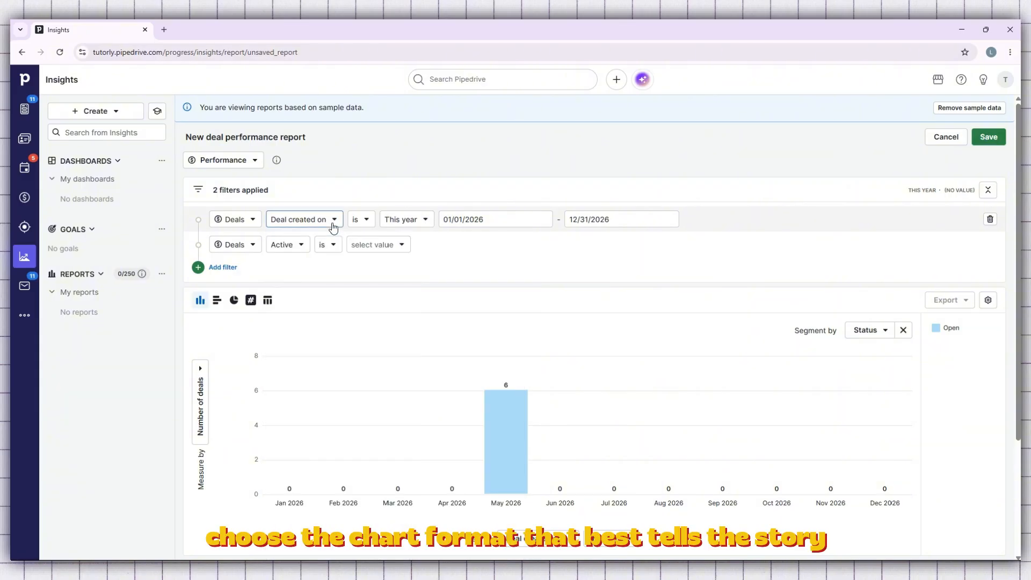
scroll(333, 226, down, 2)
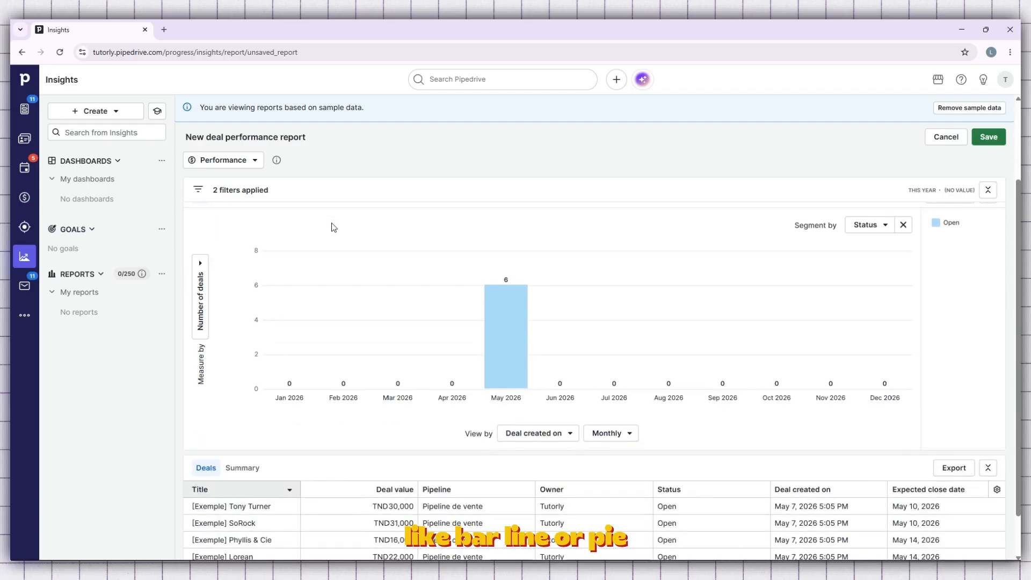
scroll(255, 235, up, 2)
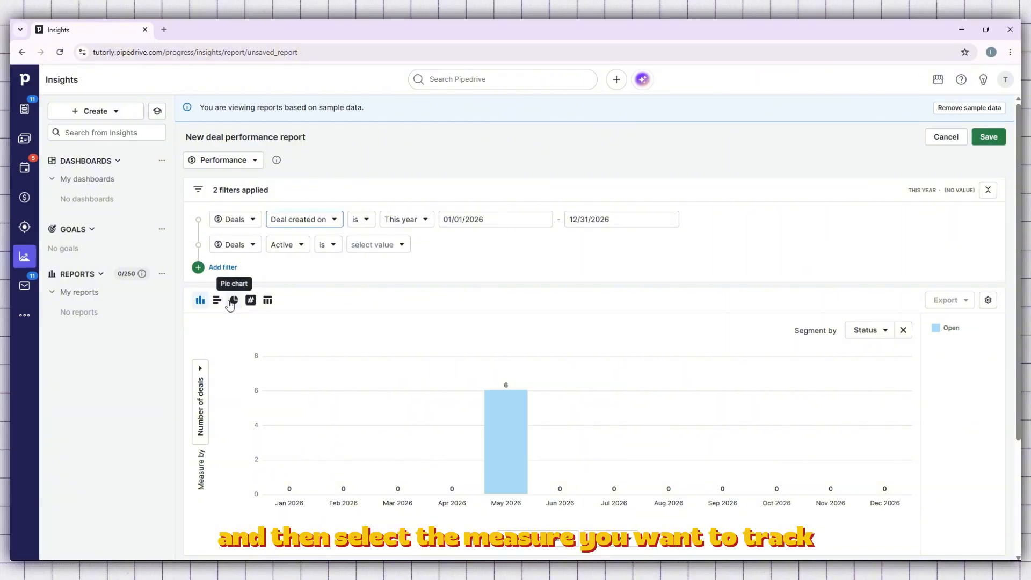
- Compare the deal performance report as a bar chart, pie chart, column chart, table and scorecard
click(216, 302)
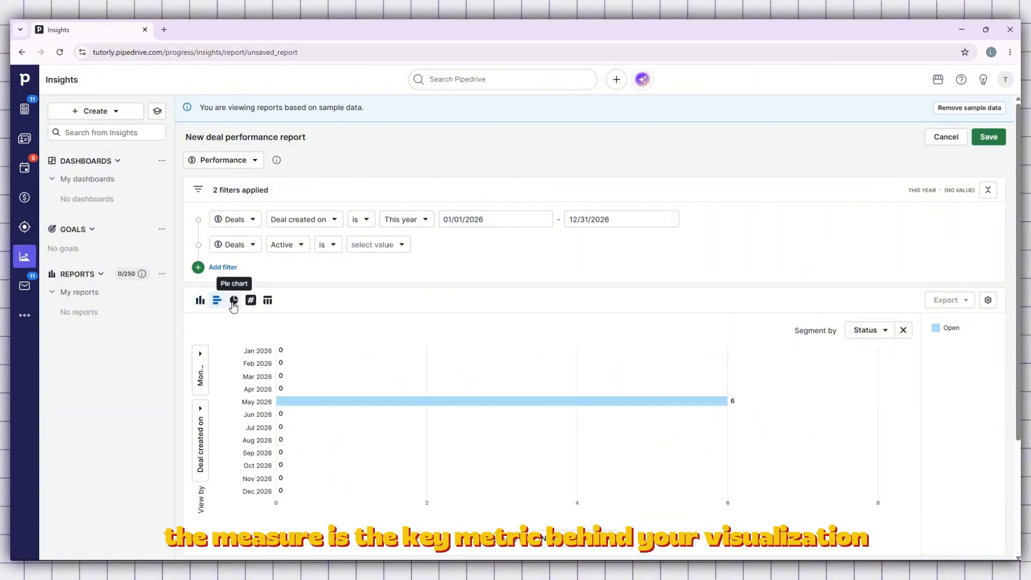
click(233, 304)
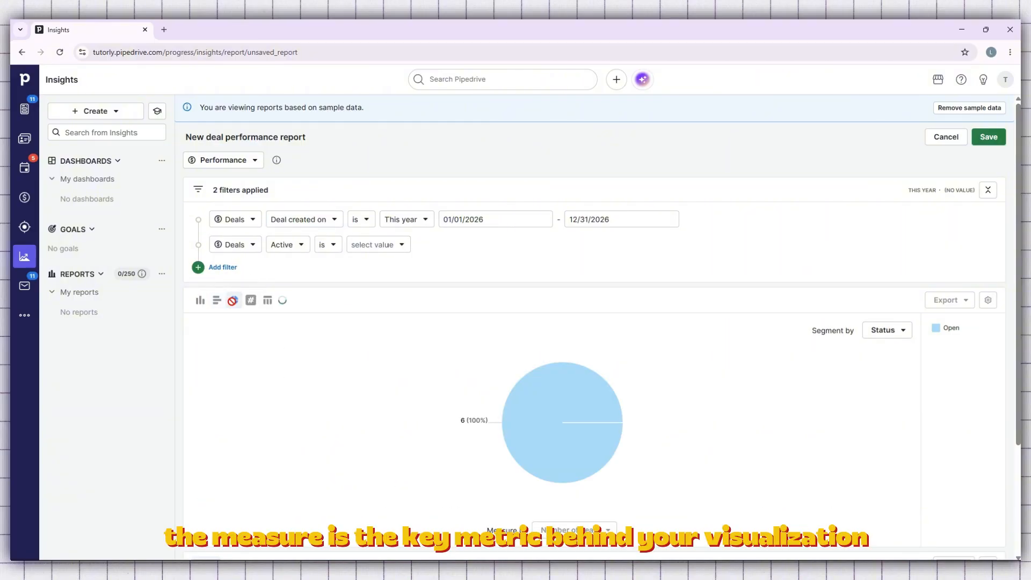
click(201, 302)
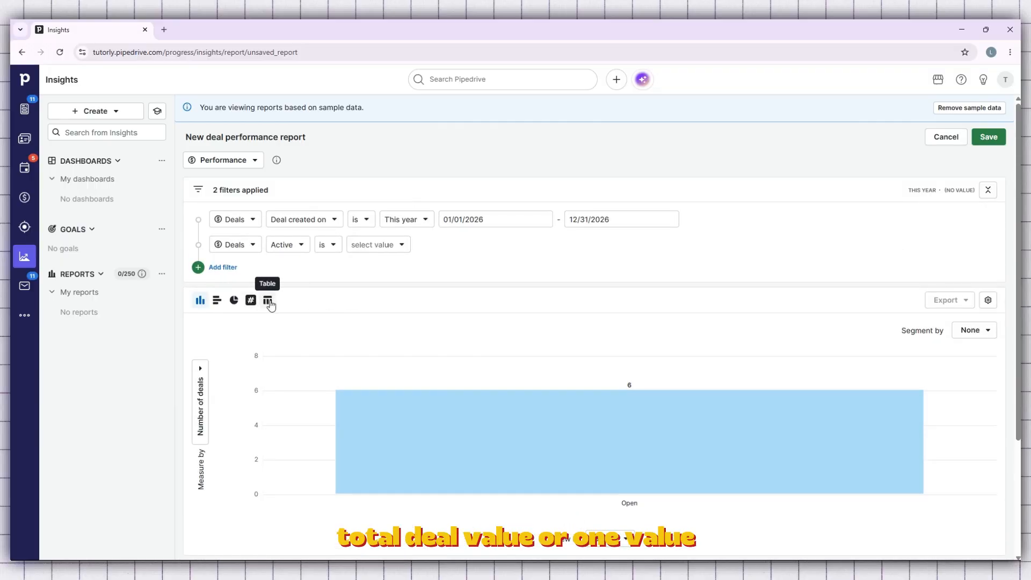
click(266, 302)
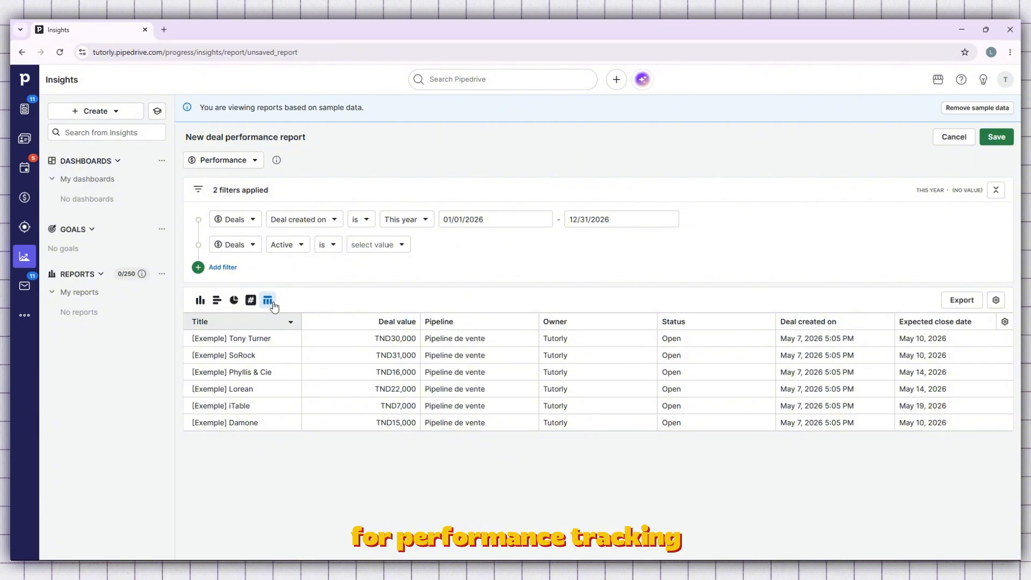
click(249, 302)
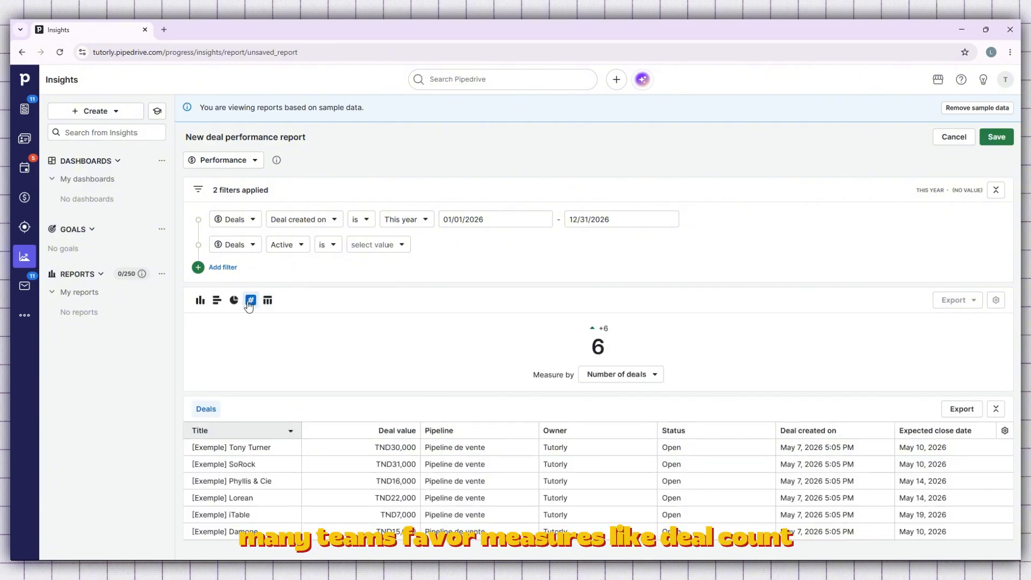
click(200, 301)
scroll(292, 298, down, 1)
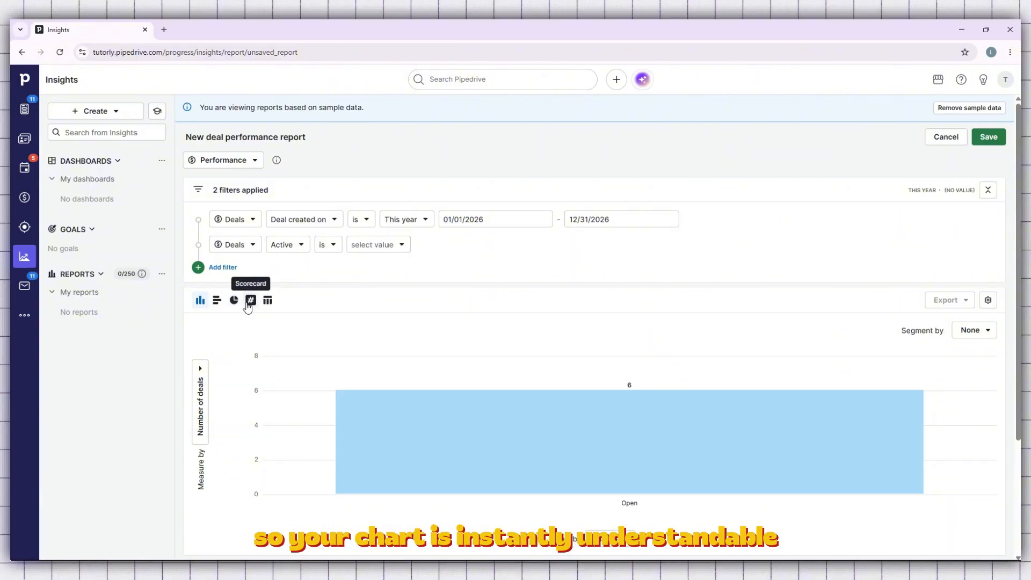
- Check the scorecard again, return to the column chart and look through the fields it can be viewed by
click(250, 302)
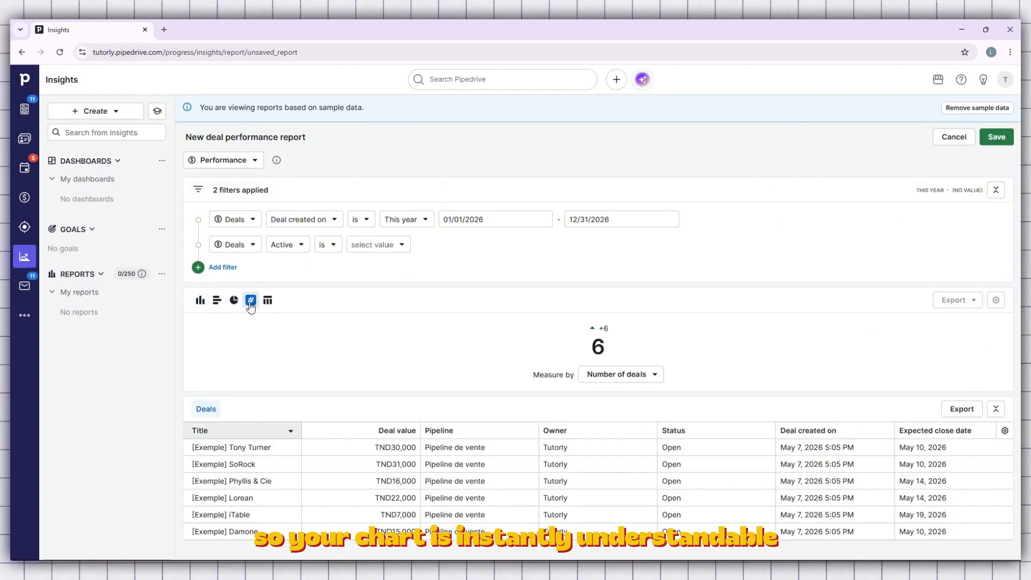
click(200, 301)
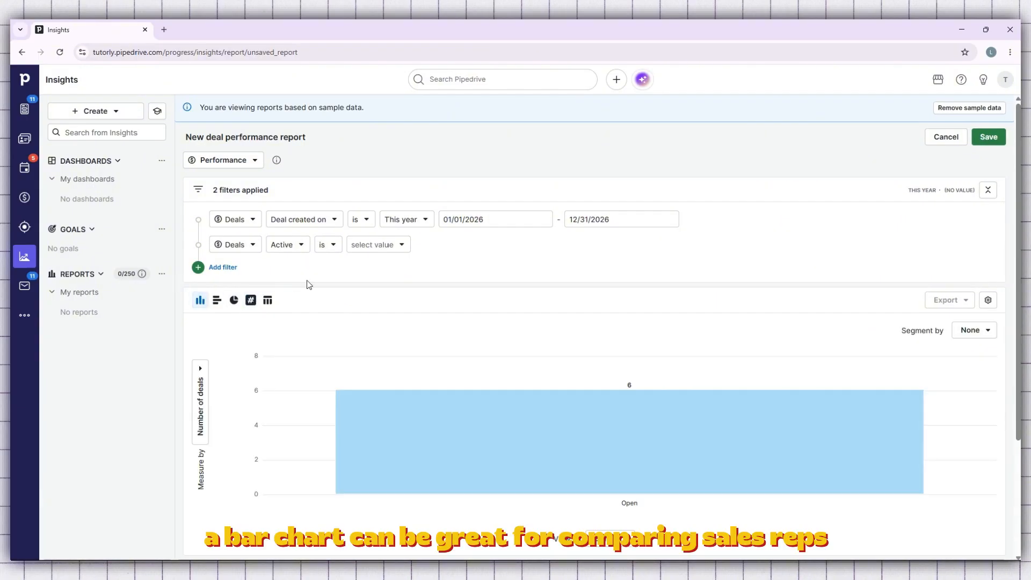
scroll(308, 284, down, 3)
click(632, 388)
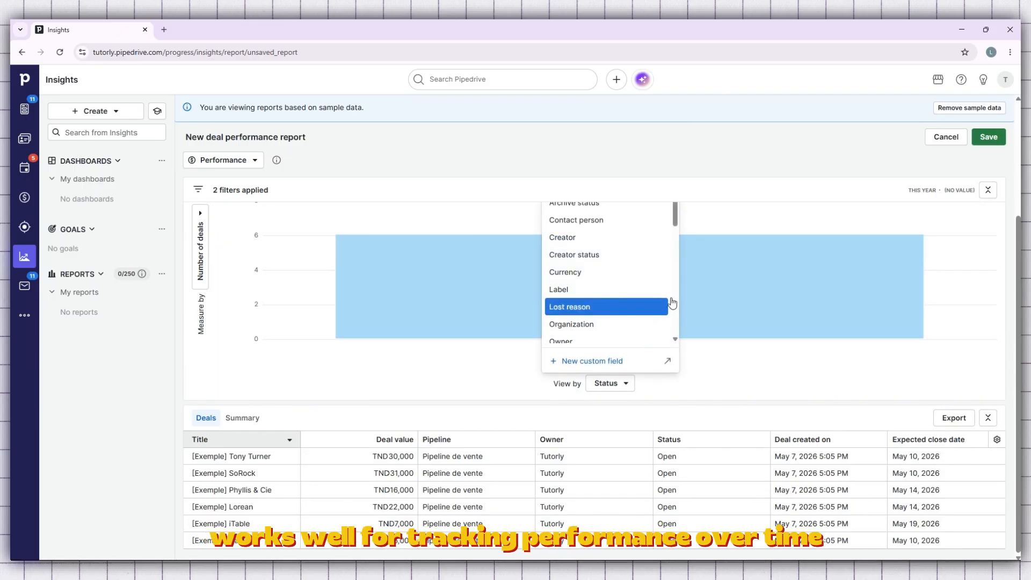
click(163, 344)
scroll(220, 322, up, 3)
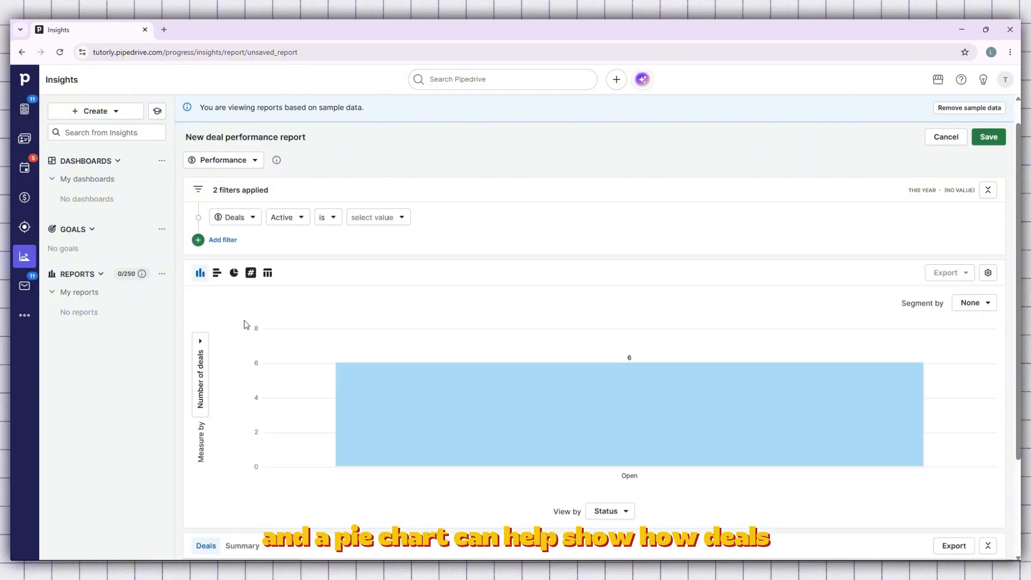
- Compare the bar and pie charts, keep the bar chart for the report and check its View by fields
click(216, 301)
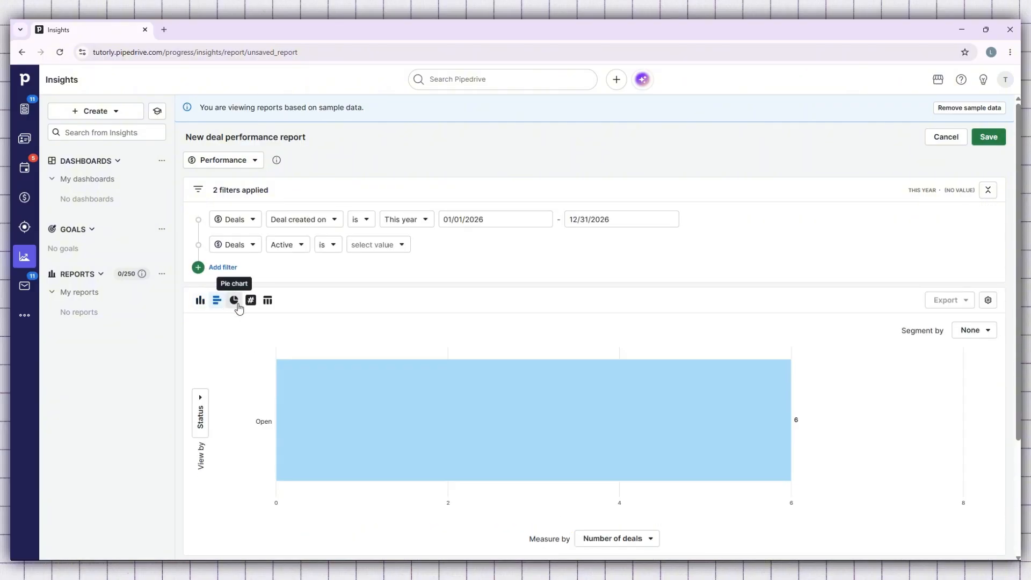
click(239, 308)
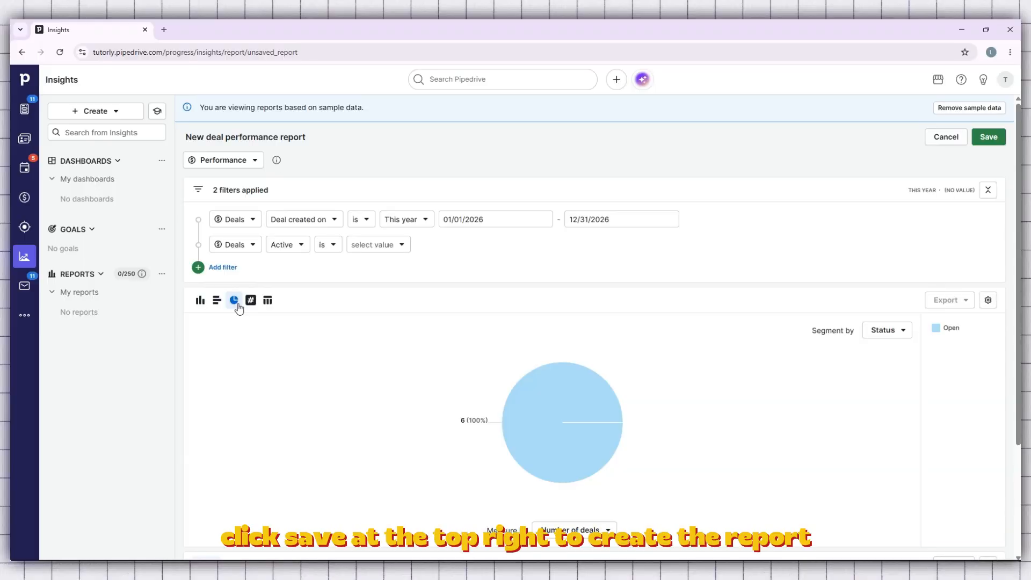
click(218, 304)
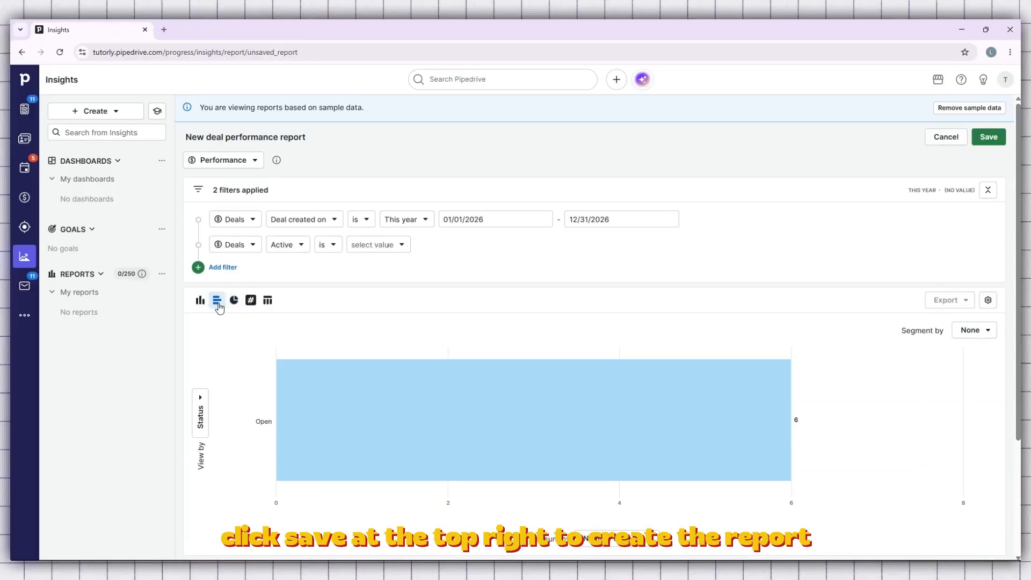
scroll(626, 349, down, 2)
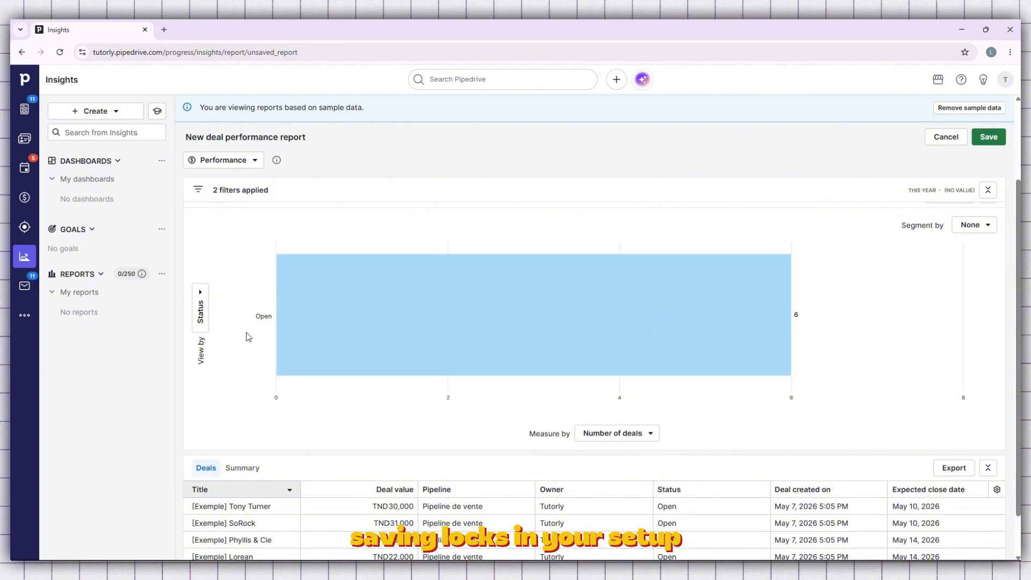
click(203, 316)
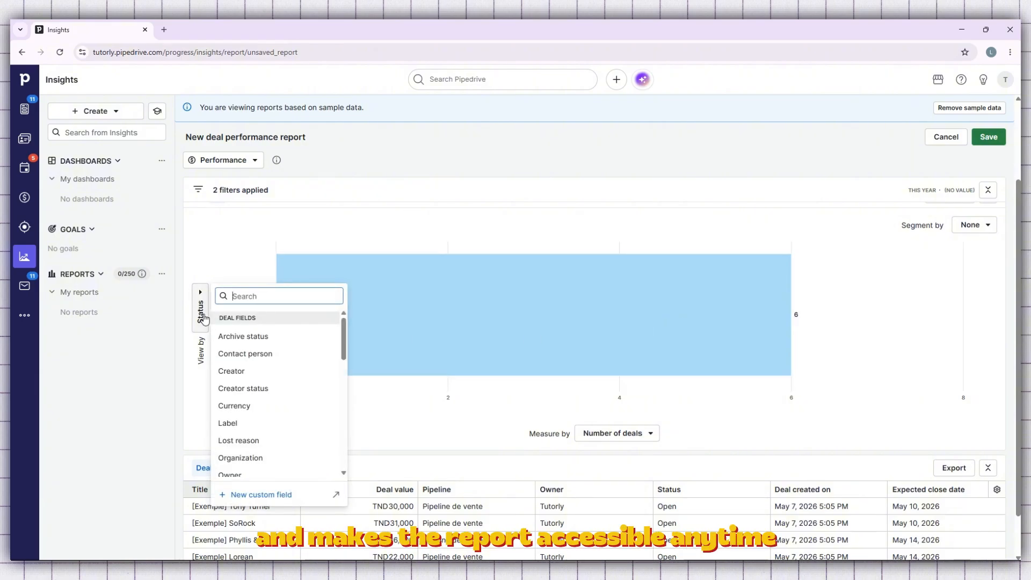
click(203, 318)
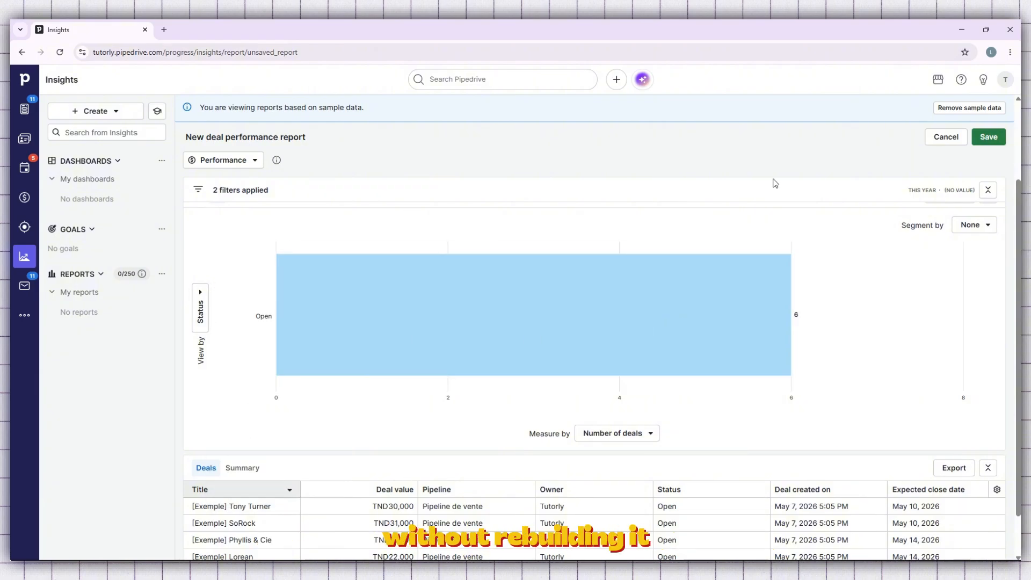
- Save the deal performance report with the title SALES in the My reports folder
click(978, 141)
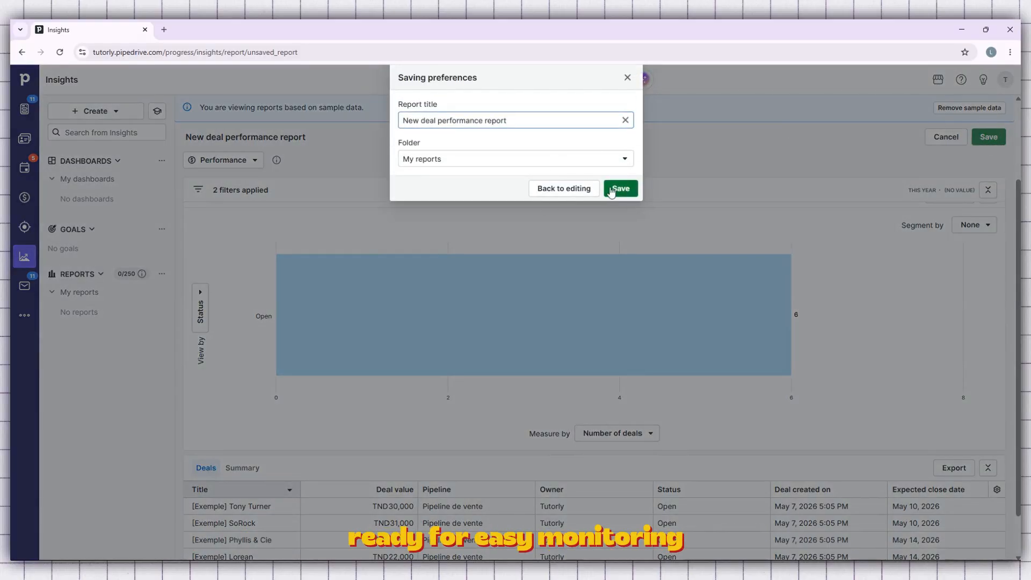
triple_click(444, 121)
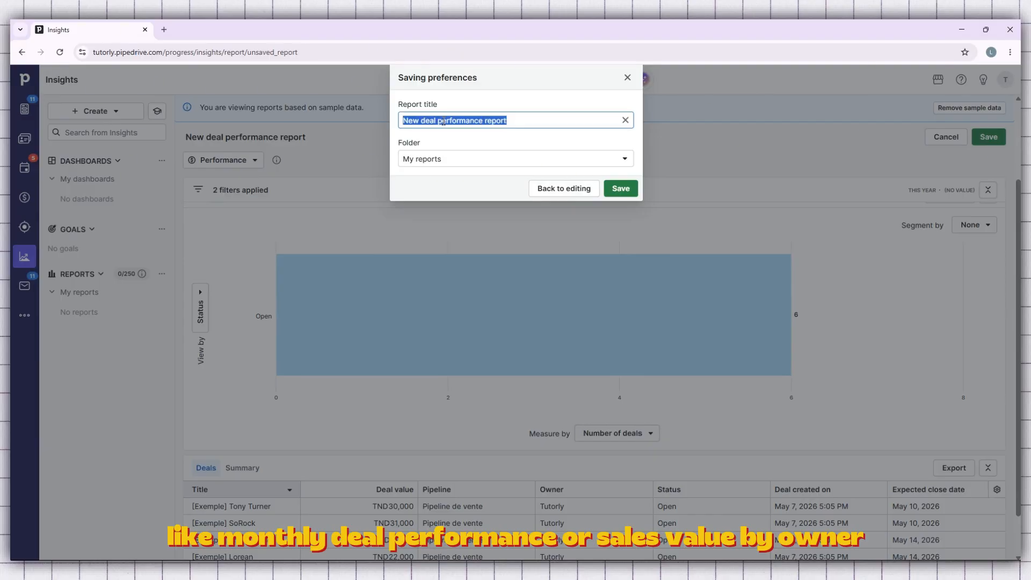
text(s)
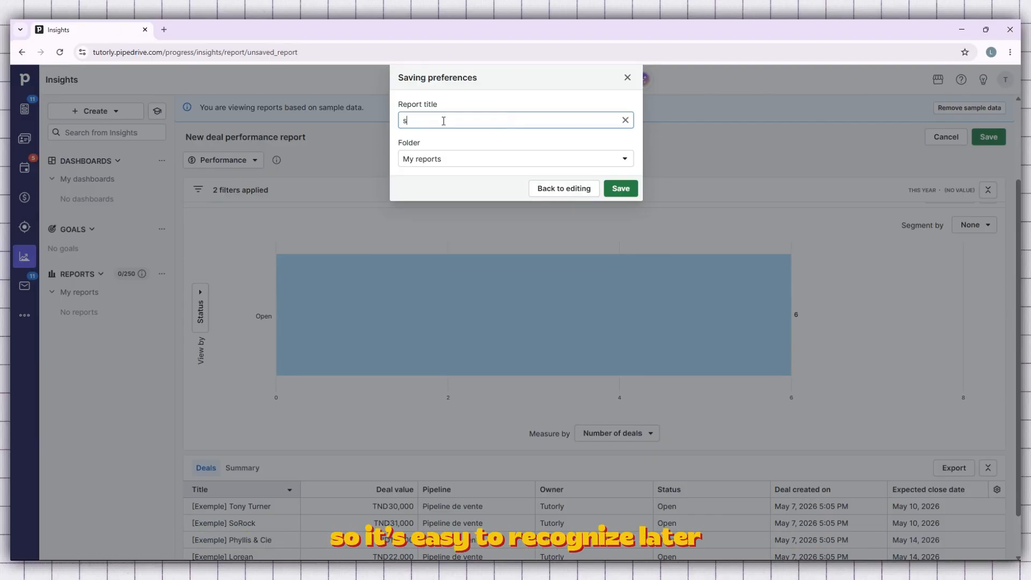
key(BackSpace)
text(SALES)
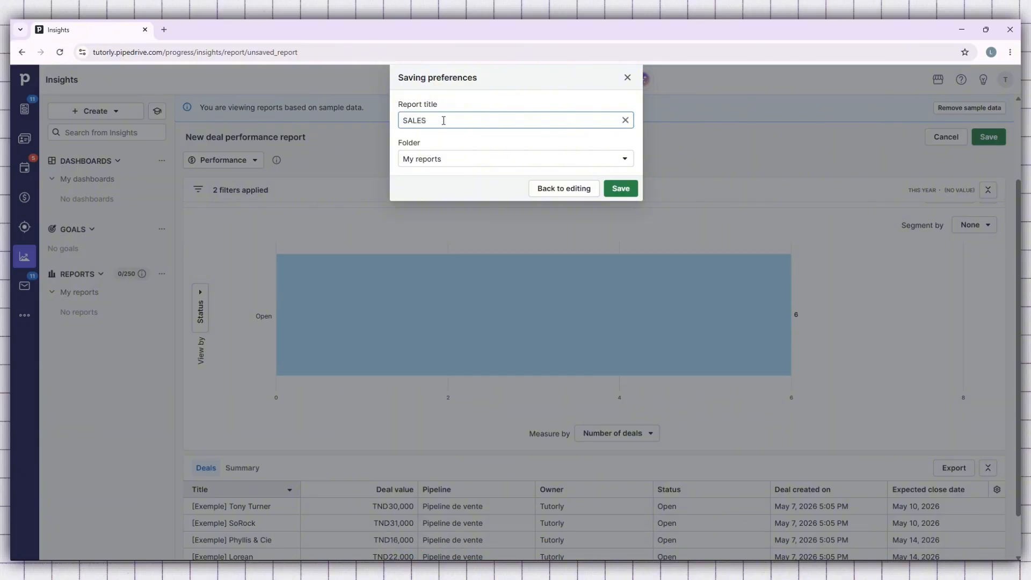
click(620, 188)
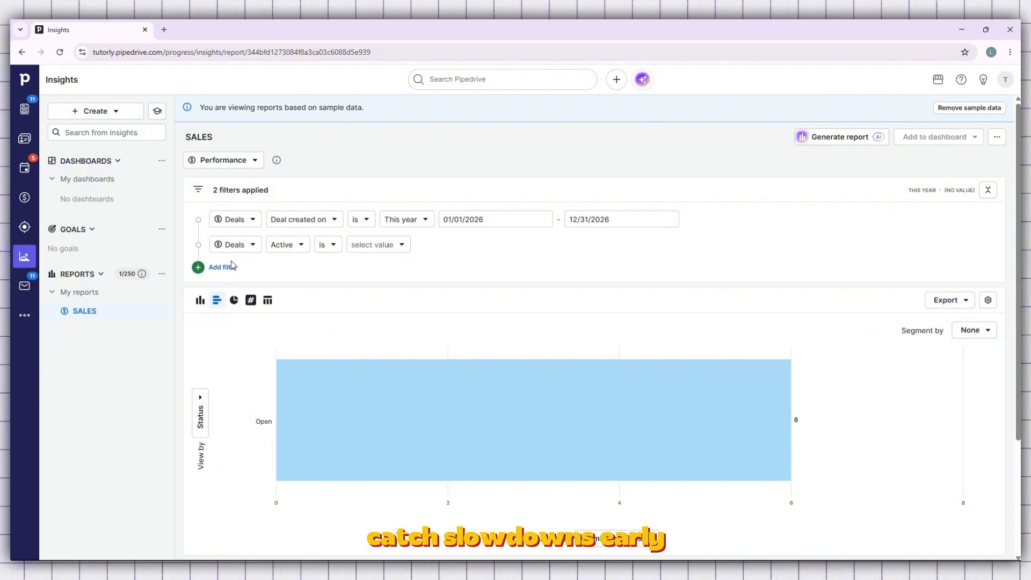
- Create a new report with the Lead entity and the Performance report type and continue to its editor
scroll(230, 261, down, 1)
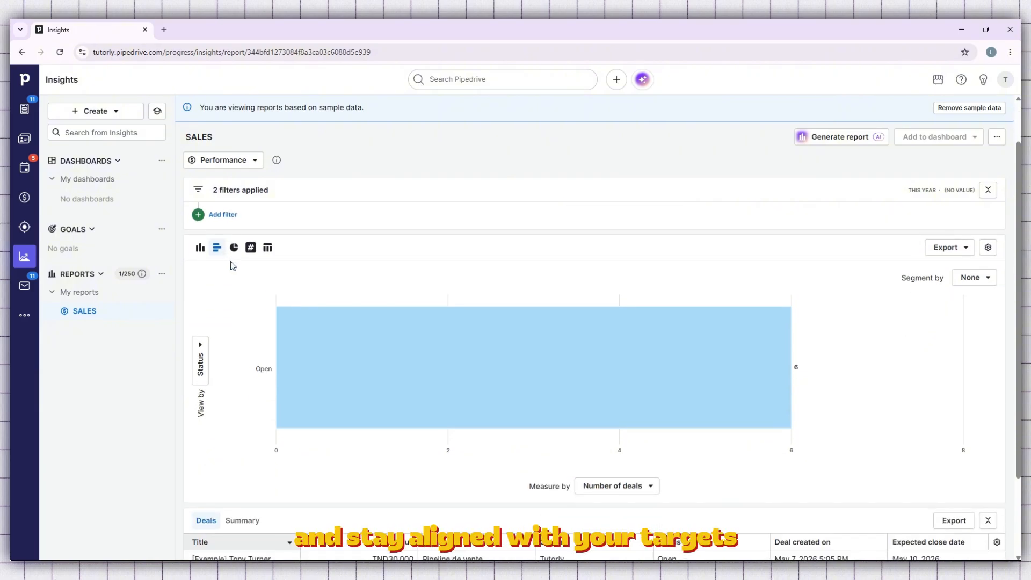
scroll(231, 259, up, 1)
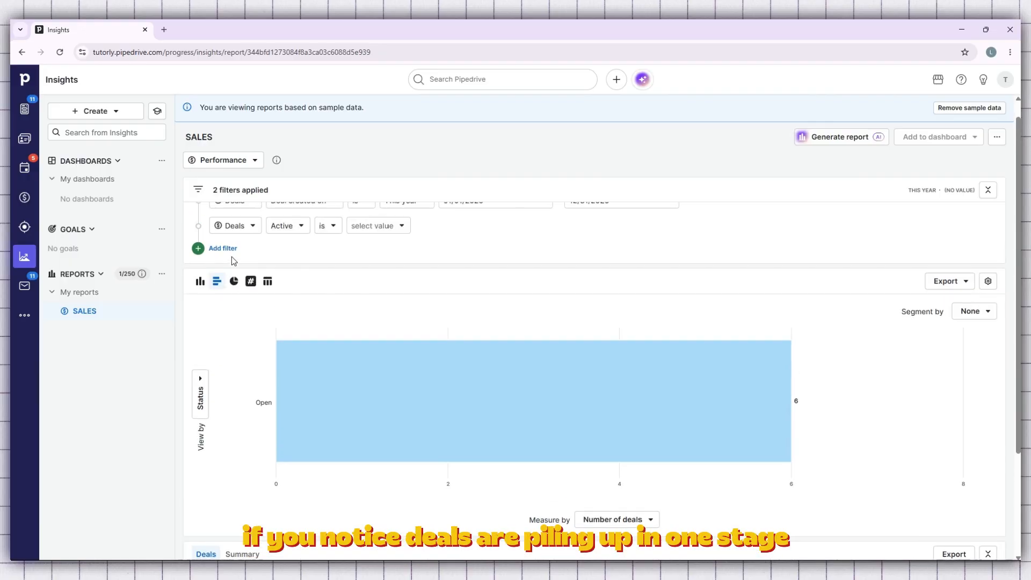
click(106, 112)
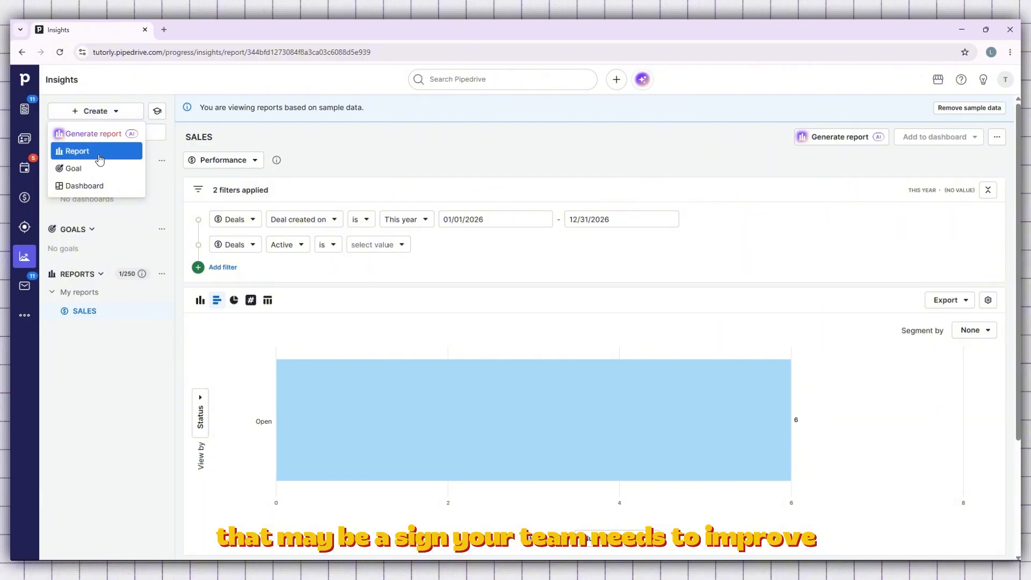
click(99, 157)
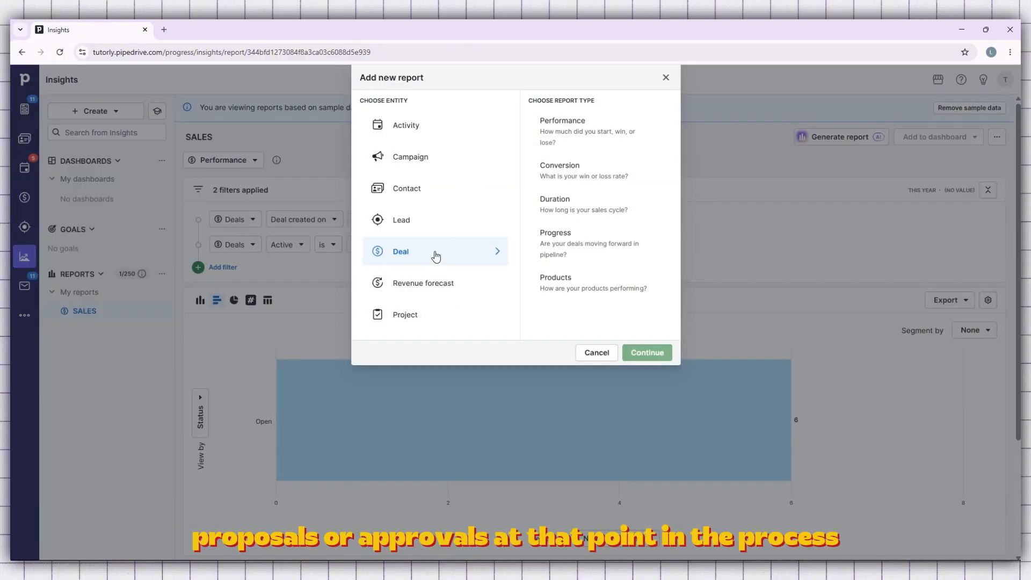
click(435, 221)
click(537, 132)
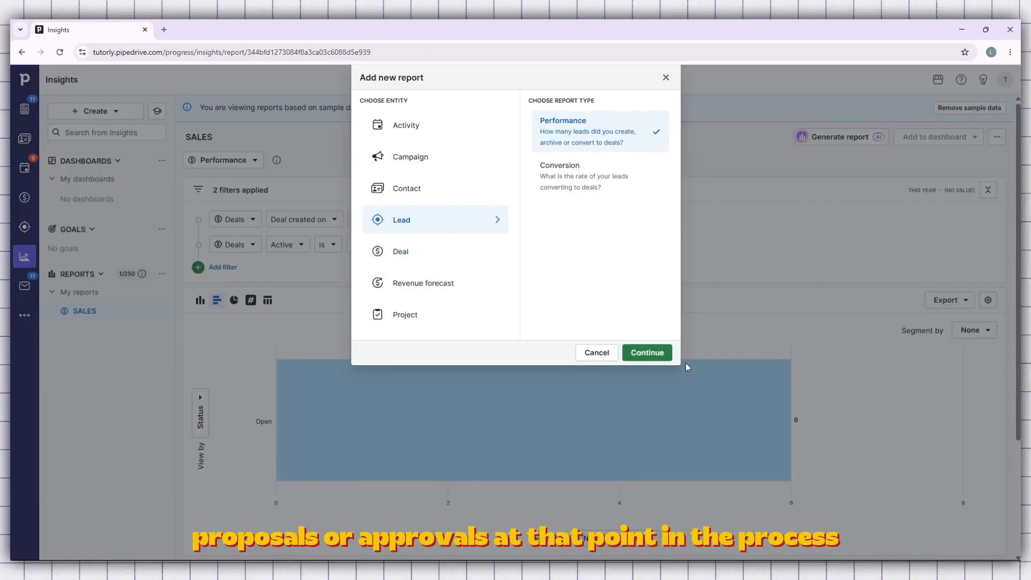
click(658, 353)
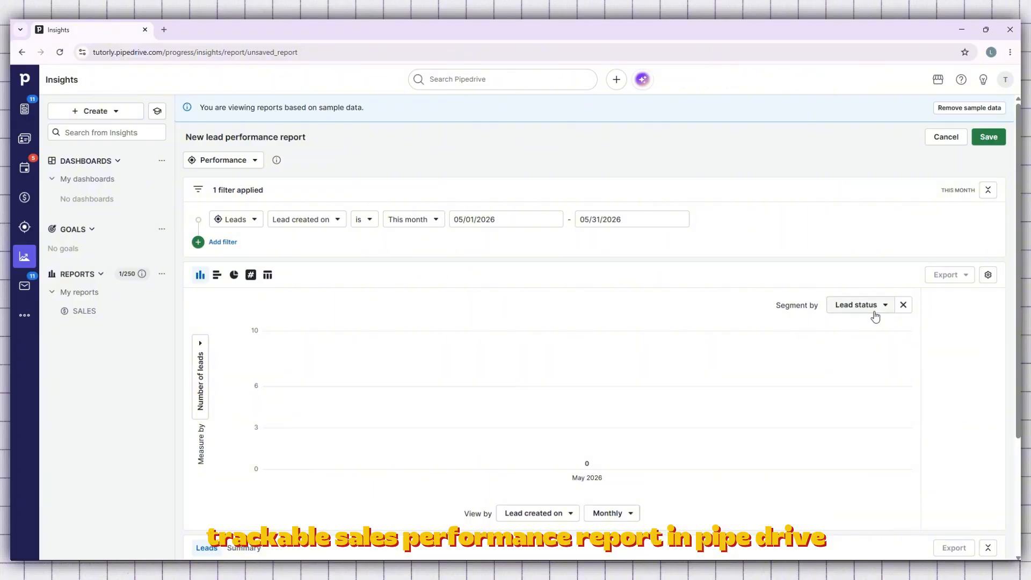
- Open the saving preferences of the lead performance report and replace its title with Leads
click(992, 138)
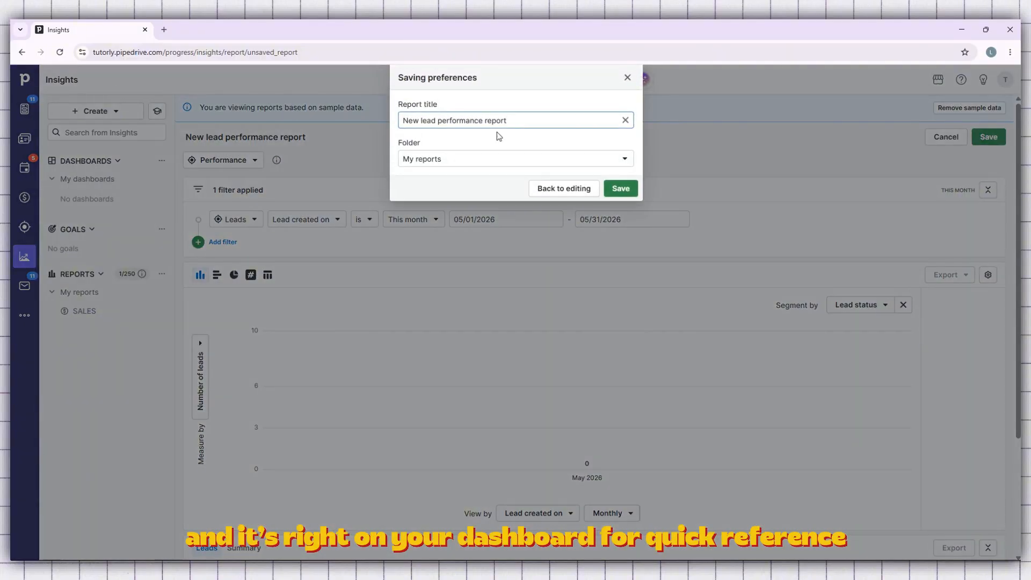
double_click(455, 123)
triple_click(455, 122)
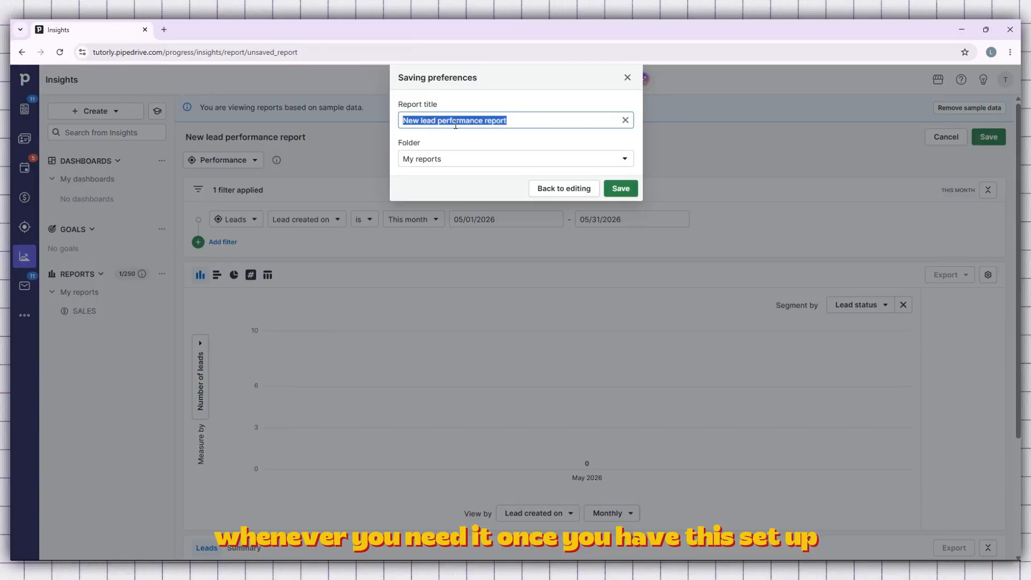
key(BackSpace)
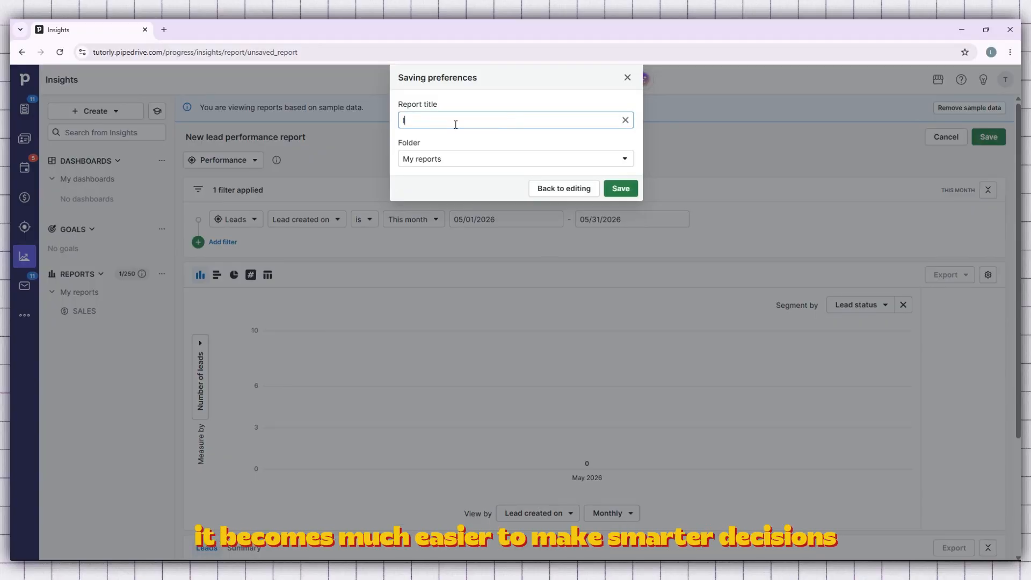
text(Leads)
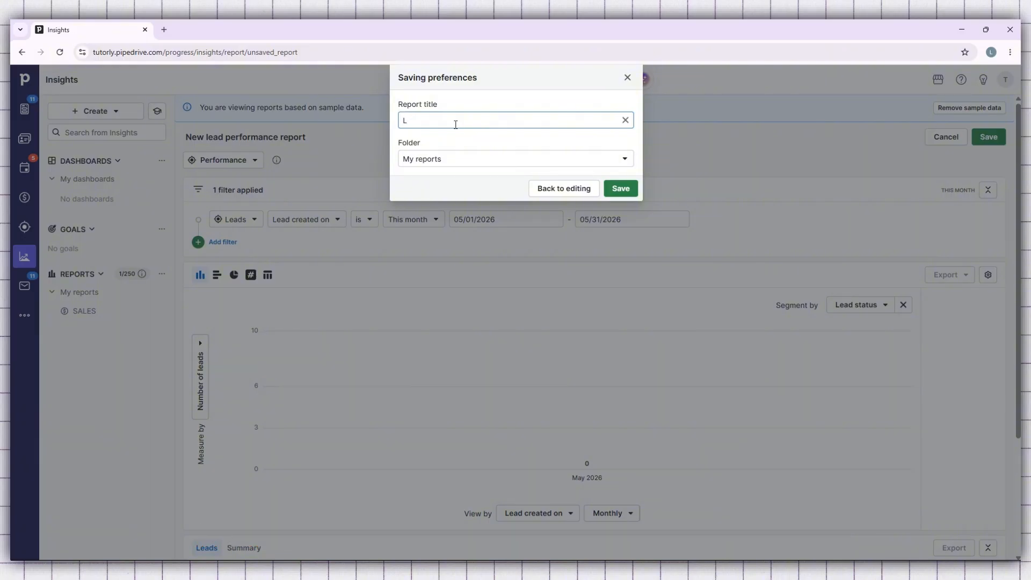